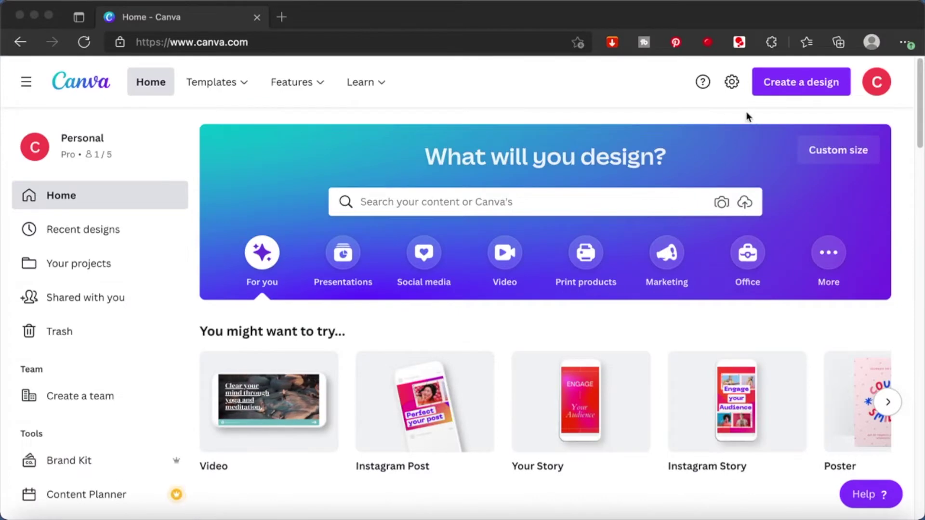
# - Create a new blank design with a custom 2800 × 2800 px size
pyautogui.click(794, 91)
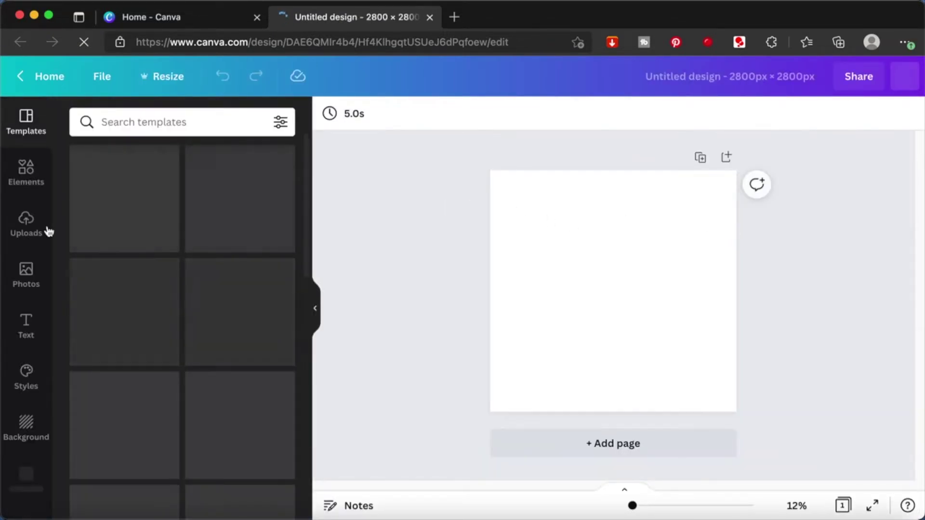
# - Add a heading text box reading 'I'M SUCH A CUTIE PIE'
pyautogui.click(27, 326)
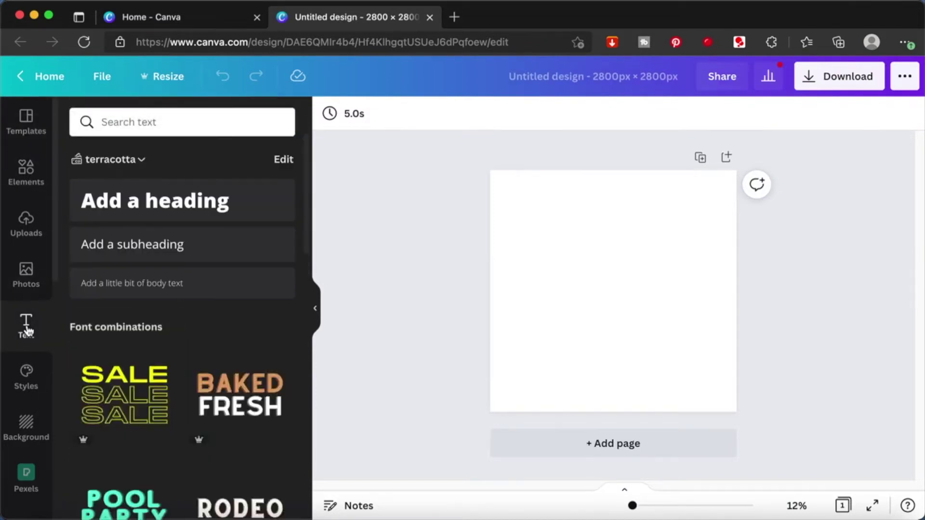
pyautogui.click(126, 204)
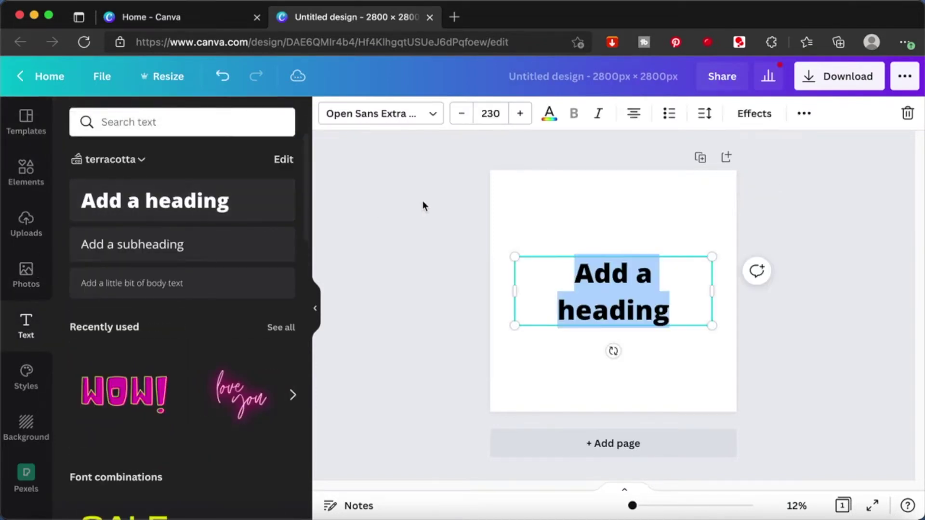
pyautogui.write("I'")
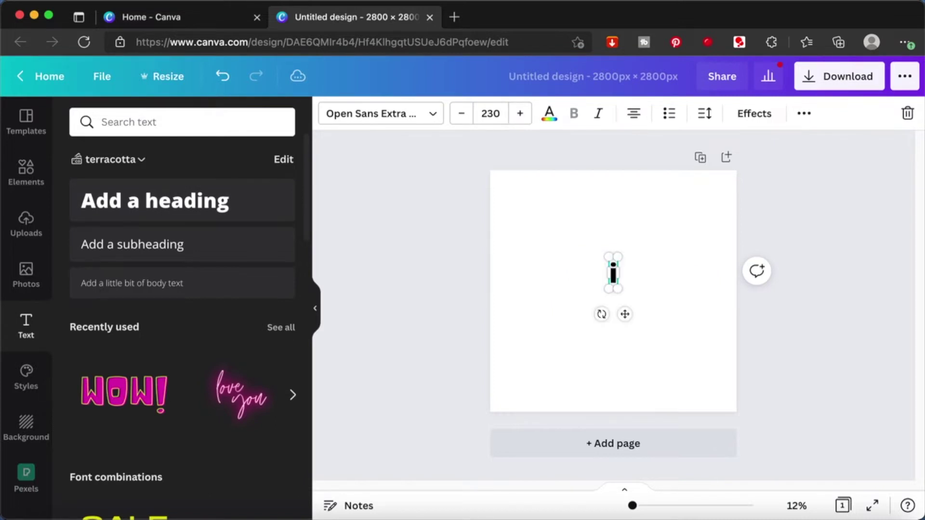
pyautogui.write('M')
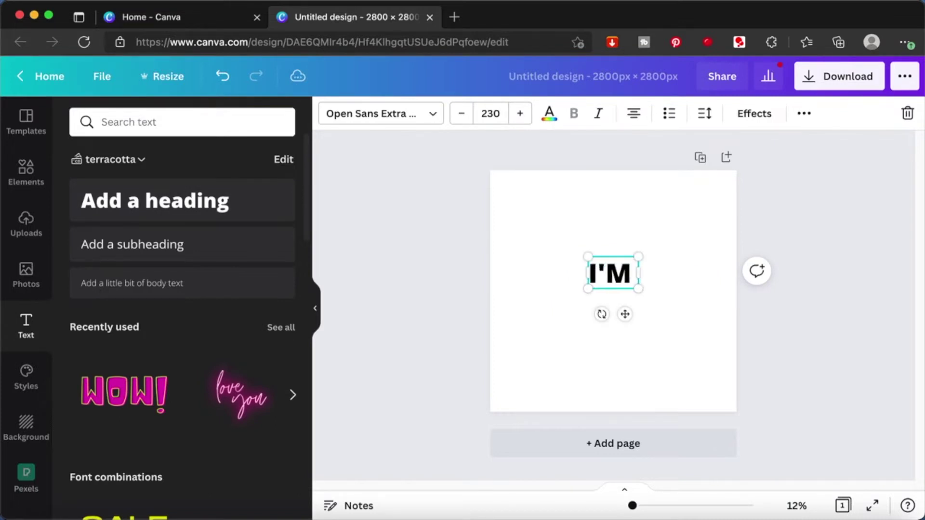
pyautogui.write(' SUCH A CUTIE PIE')
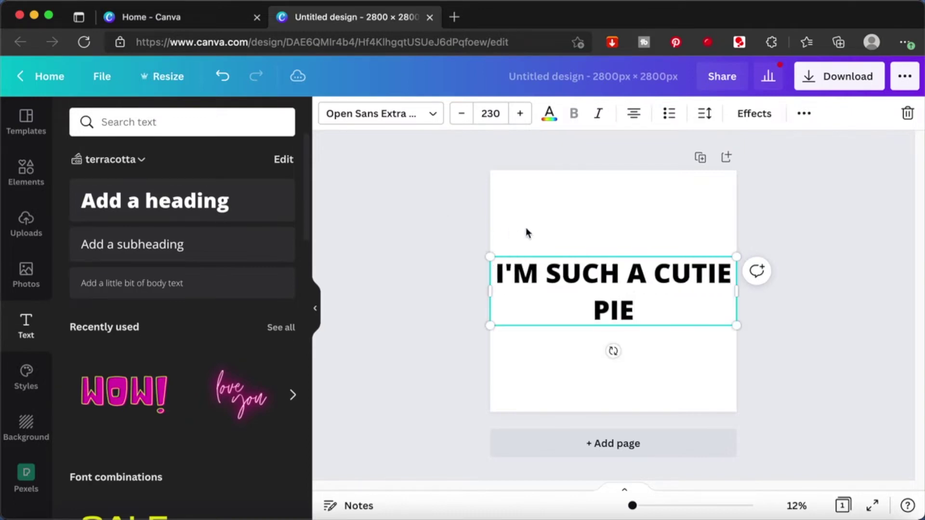
# - Apply the Curve text effect to the heading, pushed near 100 into a circle
pyautogui.click(754, 114)
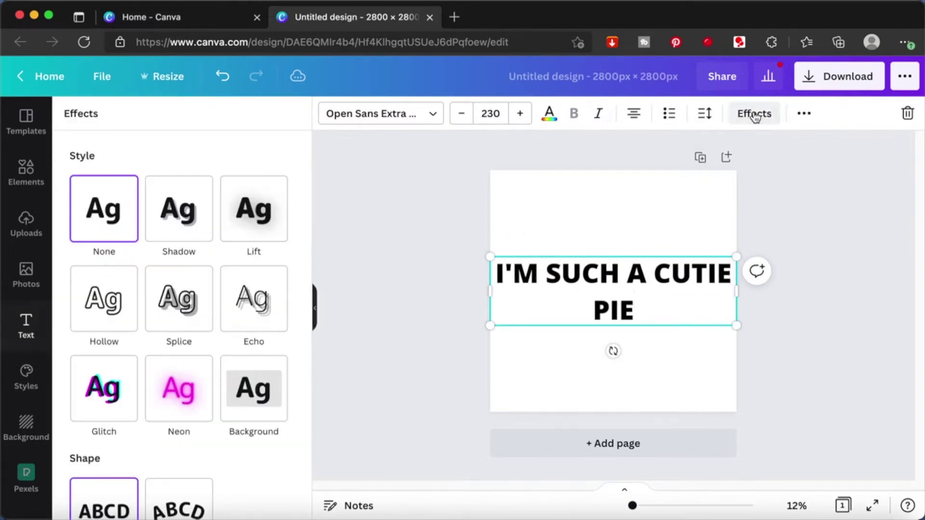
pyautogui.scroll(-2, 279, 314)
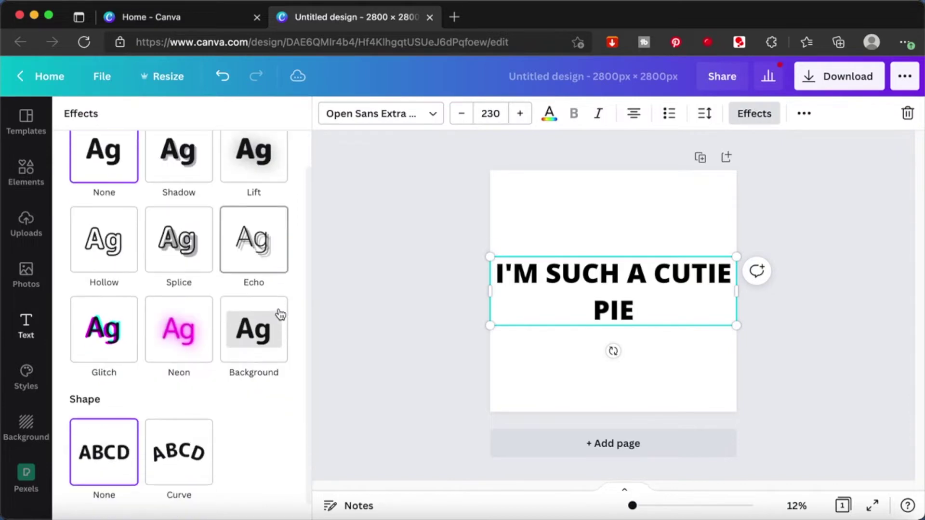
pyautogui.click(204, 451)
pyautogui.scroll(-1, 234, 444)
pyautogui.moveTo(254, 495); pyautogui.dragTo(291, 496)
# - Enlarge the curved heading with its corner handles and move it up the page
pyautogui.moveTo(548, 254); pyautogui.dragTo(484, 194)
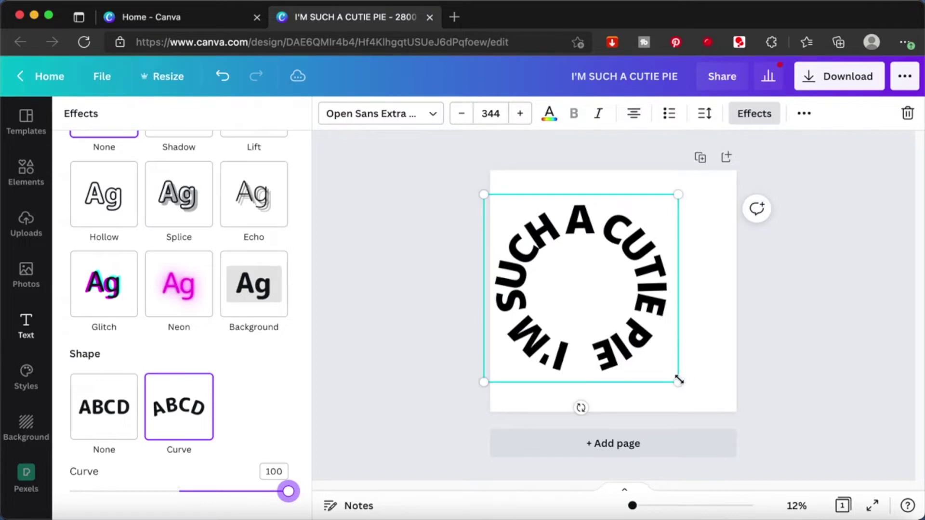
pyautogui.moveTo(679, 380); pyautogui.dragTo(737, 406)
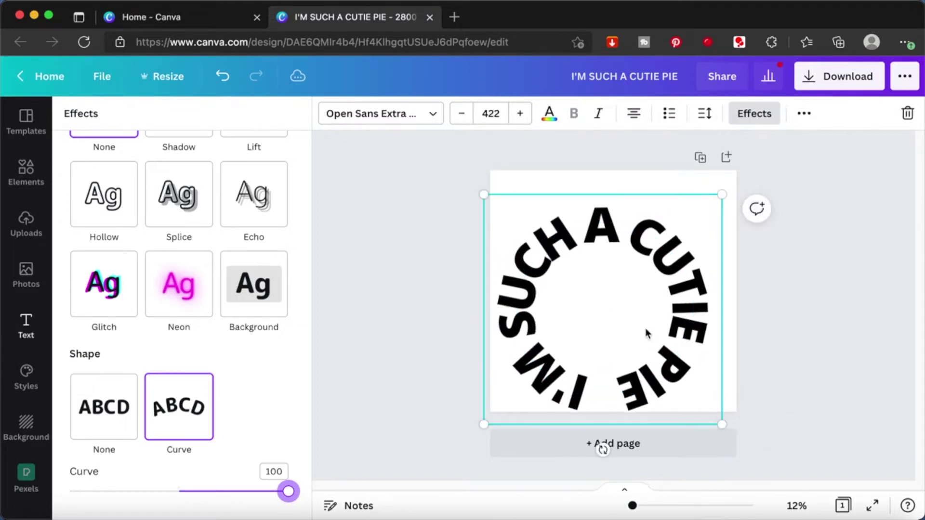
pyautogui.moveTo(646, 333); pyautogui.dragTo(646, 307)
pyautogui.moveTo(729, 406); pyautogui.dragTo(739, 417)
# - Fine-tune the text circle to size 436 and centre it on the page
pyautogui.click(676, 329)
pyautogui.click(491, 182)
pyautogui.moveTo(489, 174); pyautogui.dragTo(483, 170)
pyautogui.click(744, 254)
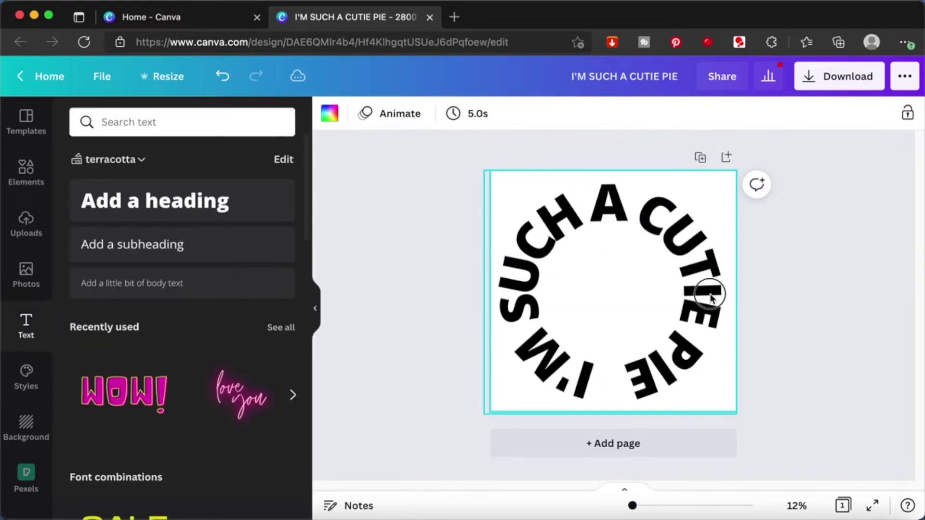
pyautogui.moveTo(706, 289); pyautogui.dragTo(709, 290)
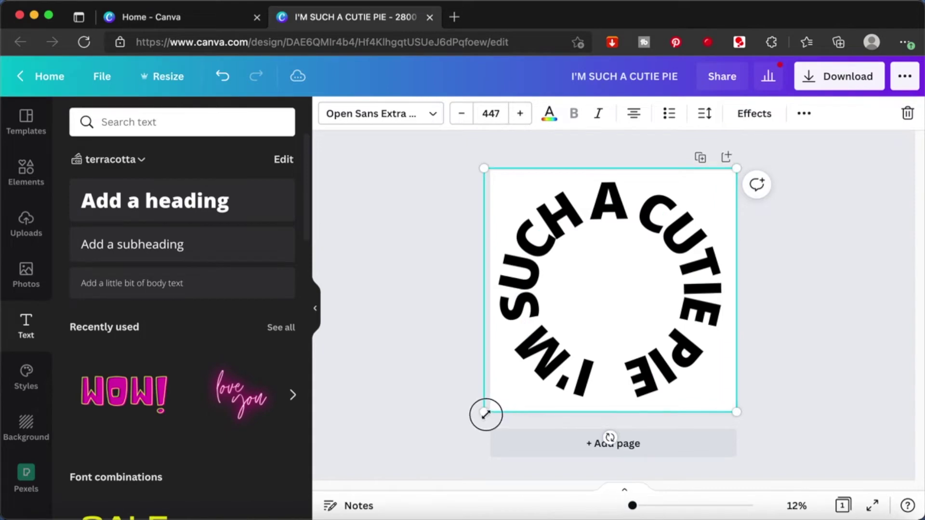
pyautogui.moveTo(485, 414); pyautogui.dragTo(490, 410)
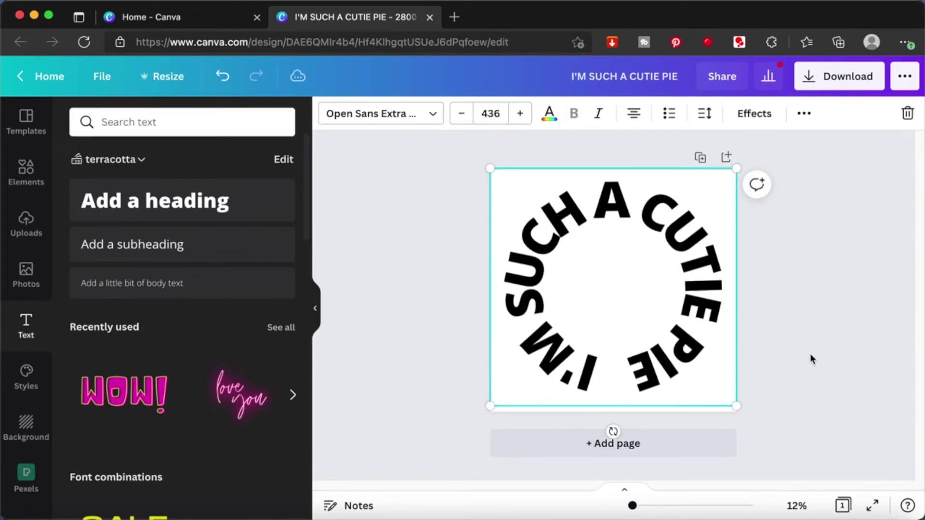
pyautogui.click(811, 353)
pyautogui.moveTo(716, 303)
pyautogui.mouseDown()
pyautogui.moveTo(715, 329)
pyautogui.moveTo(715, 306)
pyautogui.mouseUp()
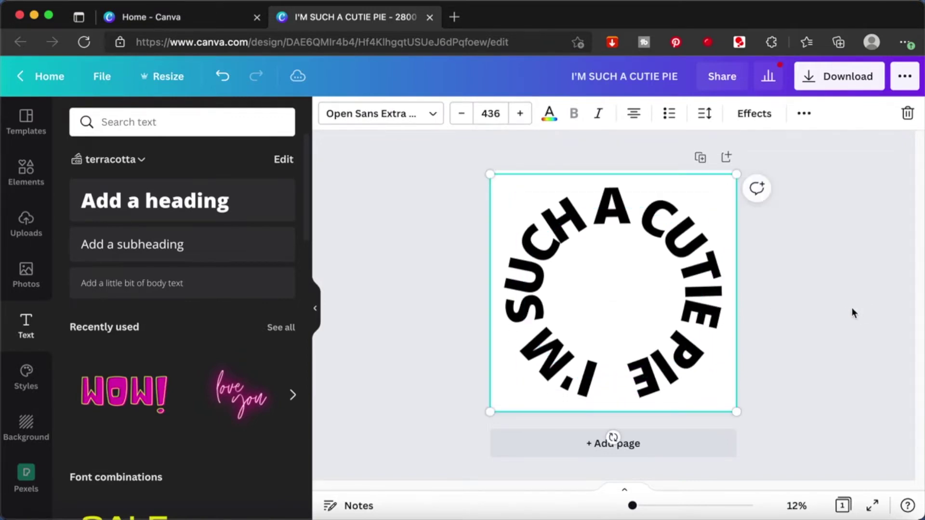
pyautogui.click(853, 310)
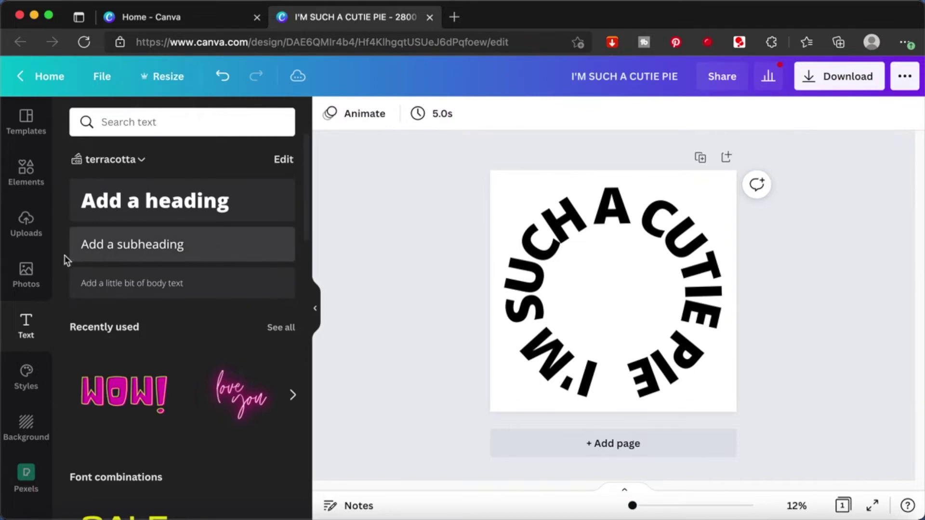
# - Search Elements for BABY and add the pastel toy-blocks graphic inside the text circle
pyautogui.click(30, 174)
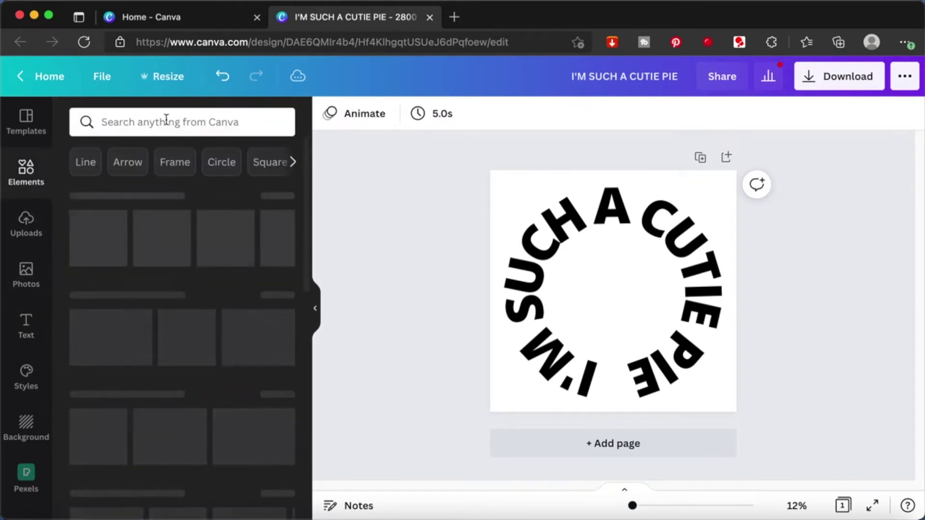
pyautogui.click(166, 120)
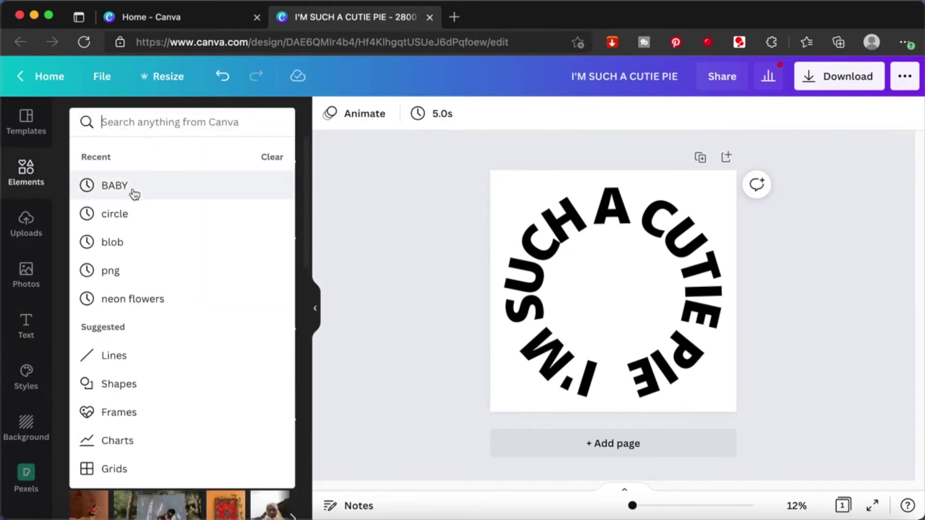
pyautogui.click(122, 188)
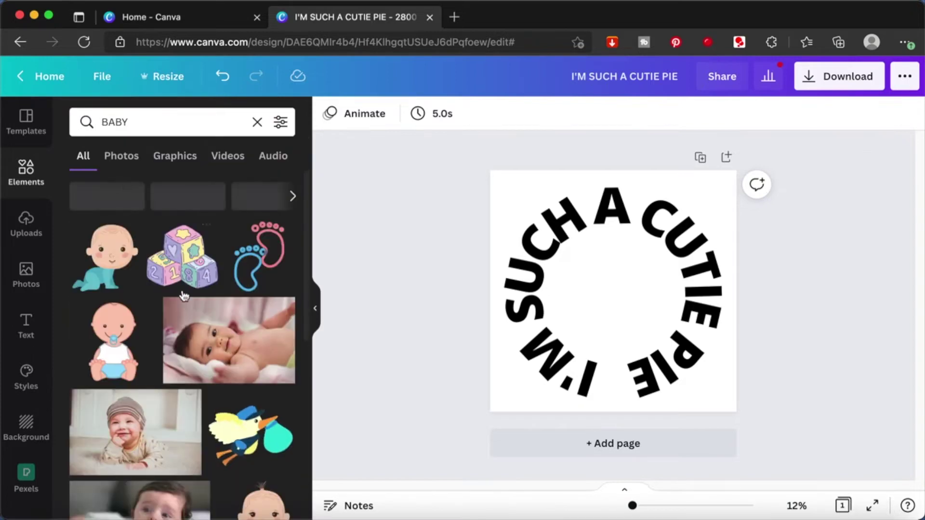
pyautogui.scroll(-3, 210, 356)
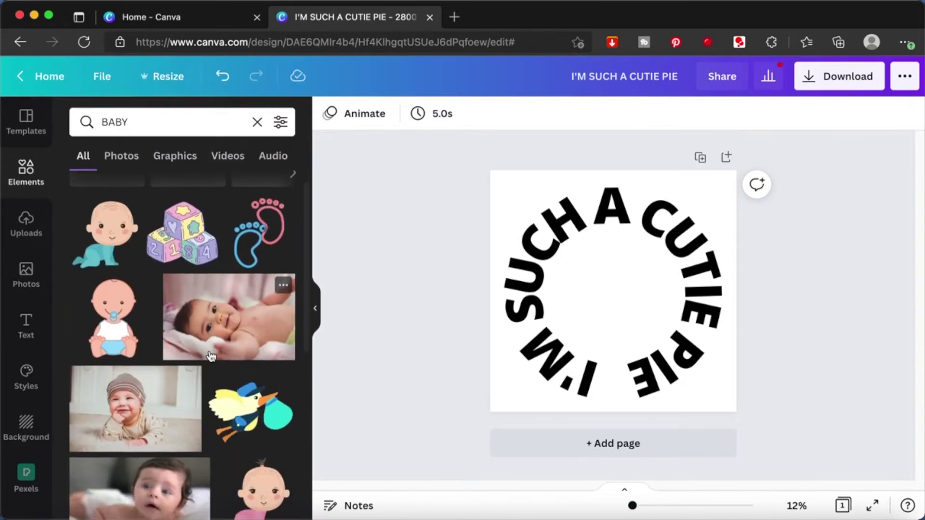
pyautogui.scroll(-6, 210, 356)
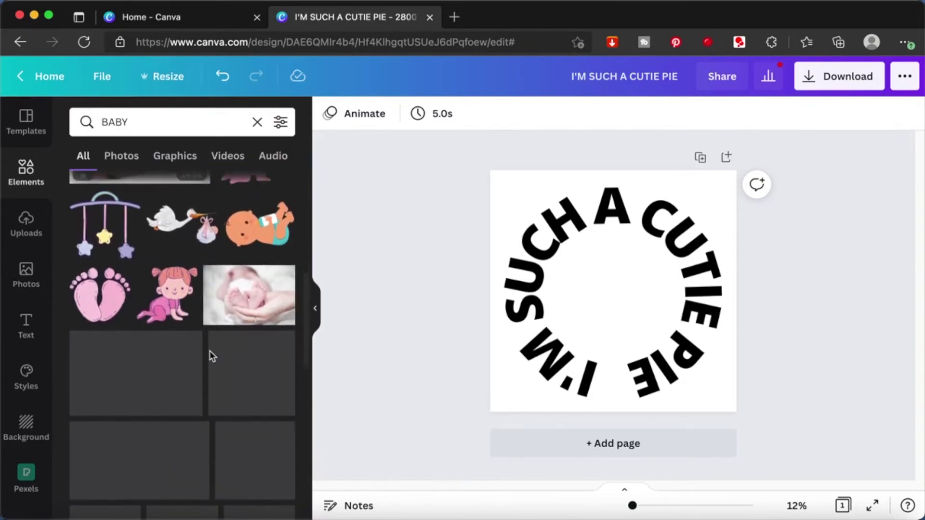
pyautogui.scroll(-5, 210, 356)
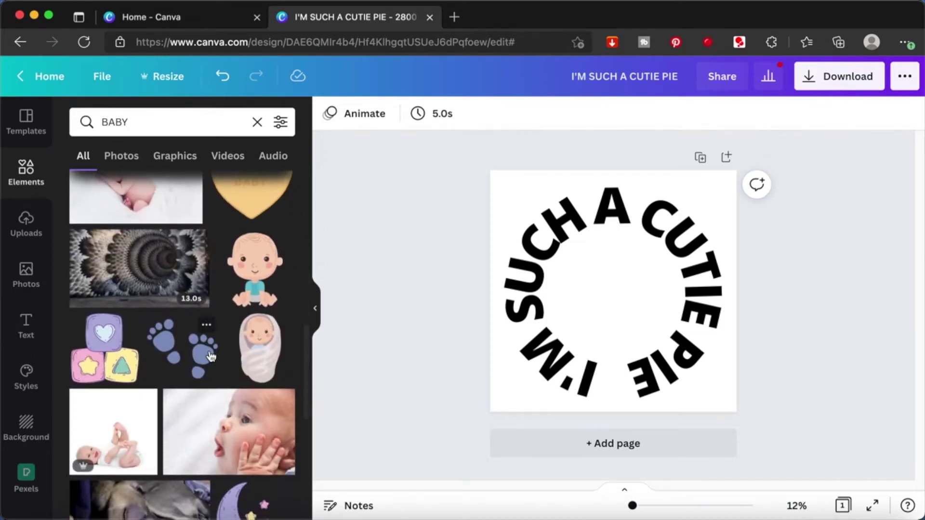
pyautogui.click(110, 316)
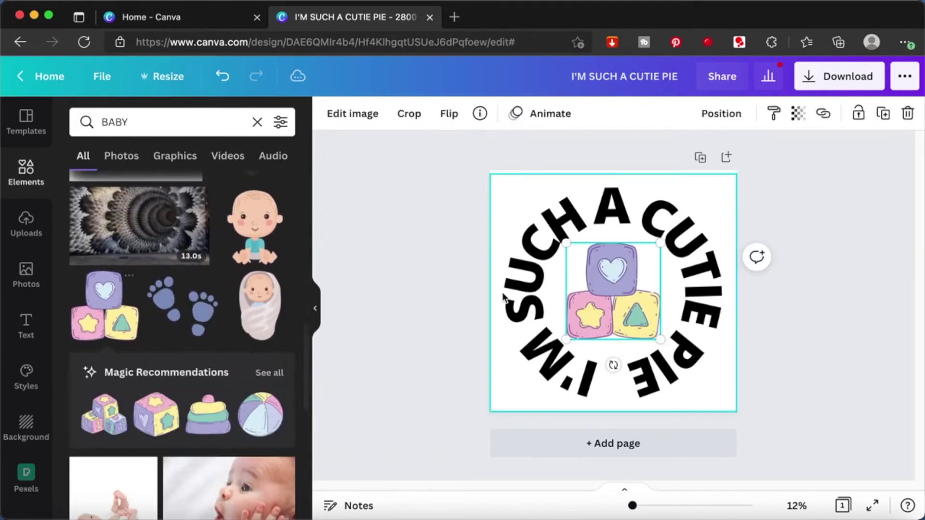
pyautogui.click(673, 382)
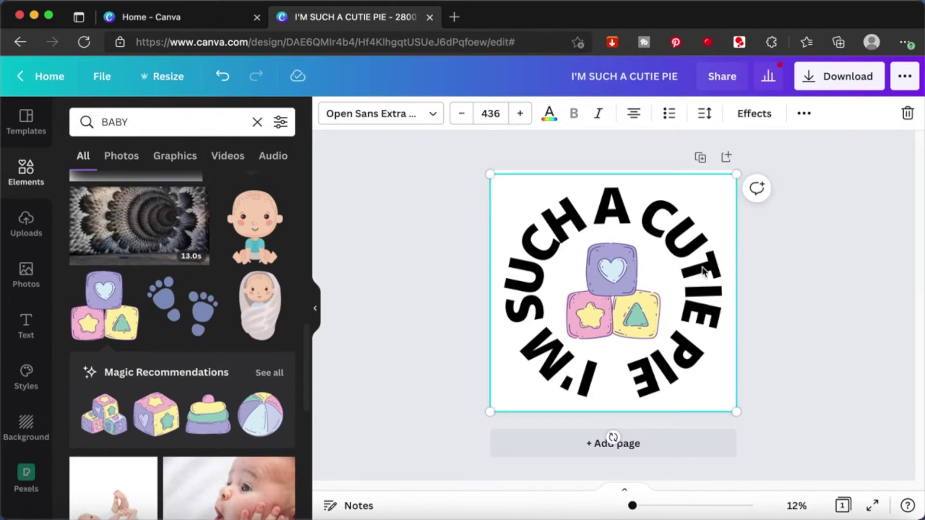
pyautogui.click(549, 116)
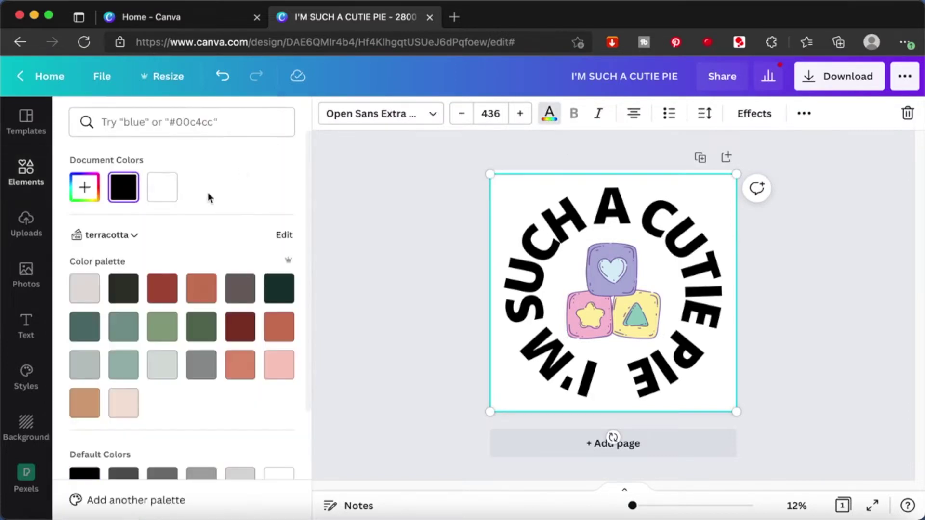
# - Recolour the curved heading with the yellow Default Colors swatch
pyautogui.scroll(-3, 178, 394)
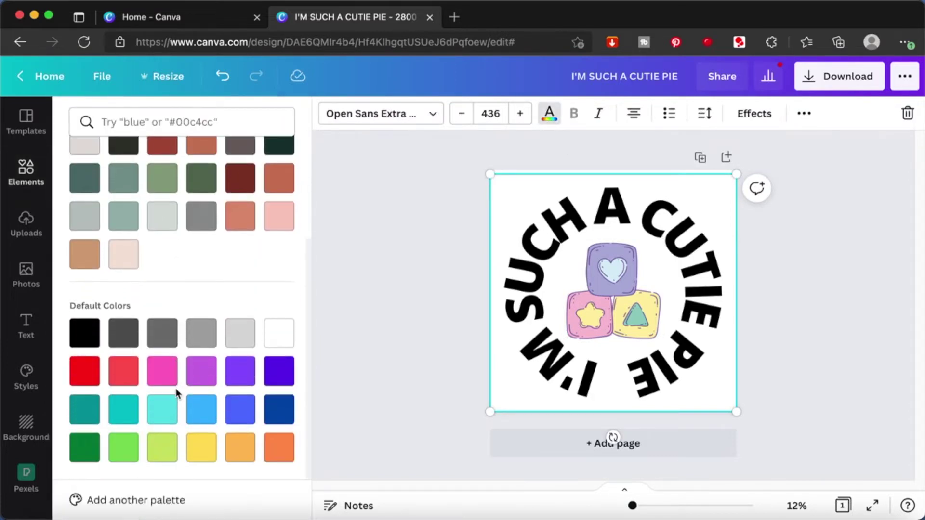
pyautogui.click(202, 449)
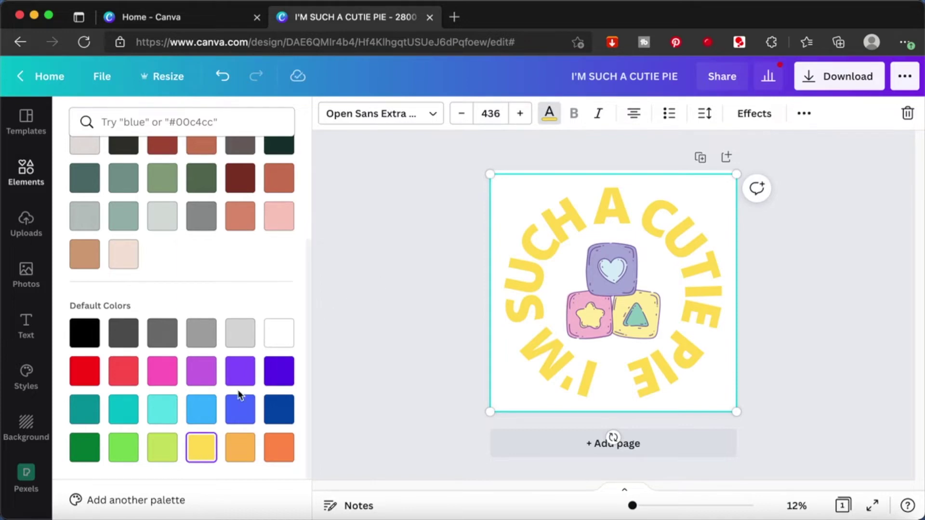
pyautogui.click(236, 439)
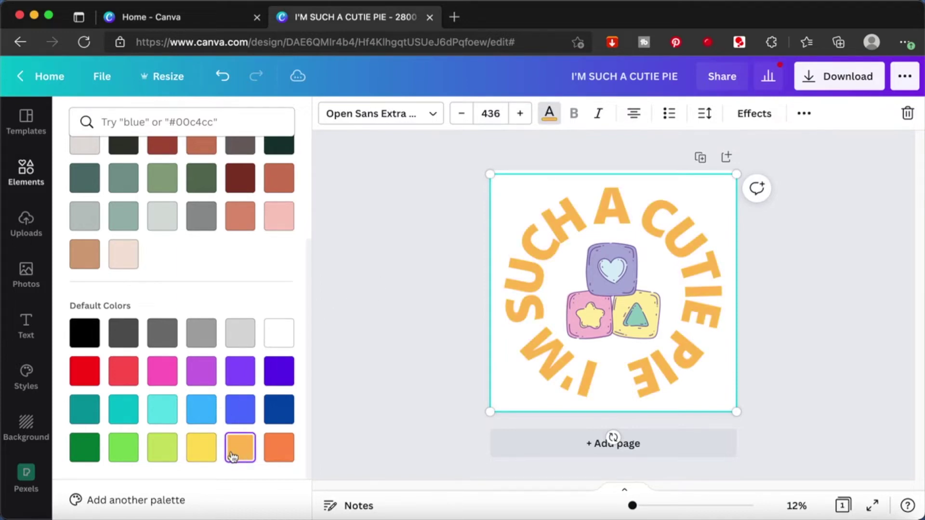
pyautogui.click(201, 448)
pyautogui.click(350, 351)
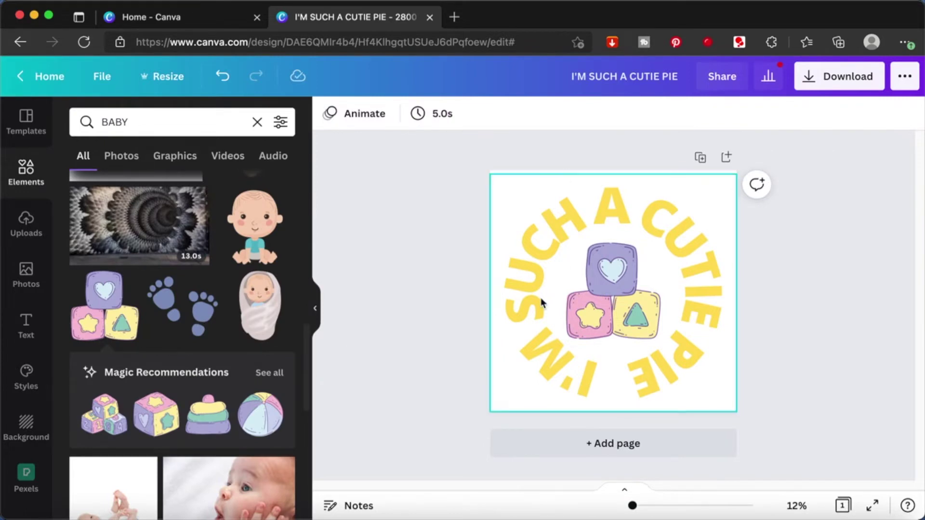
# - Turn on Transparent background for the PNG download, then close the Download panel
pyautogui.click(821, 86)
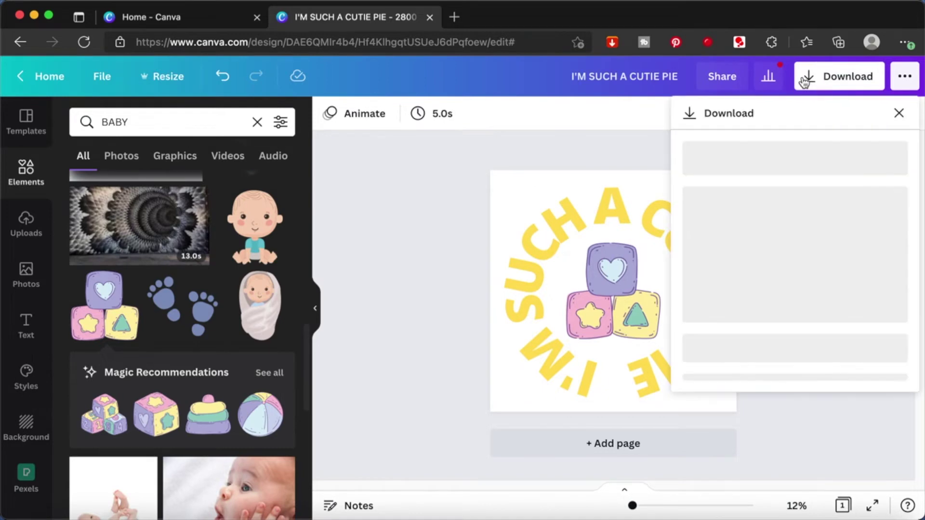
pyautogui.click(688, 256)
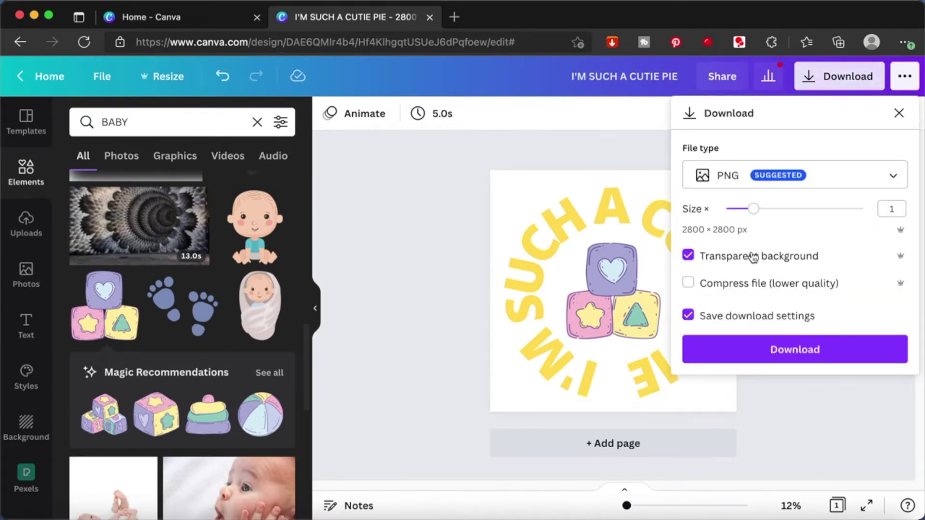
pyautogui.click(433, 153)
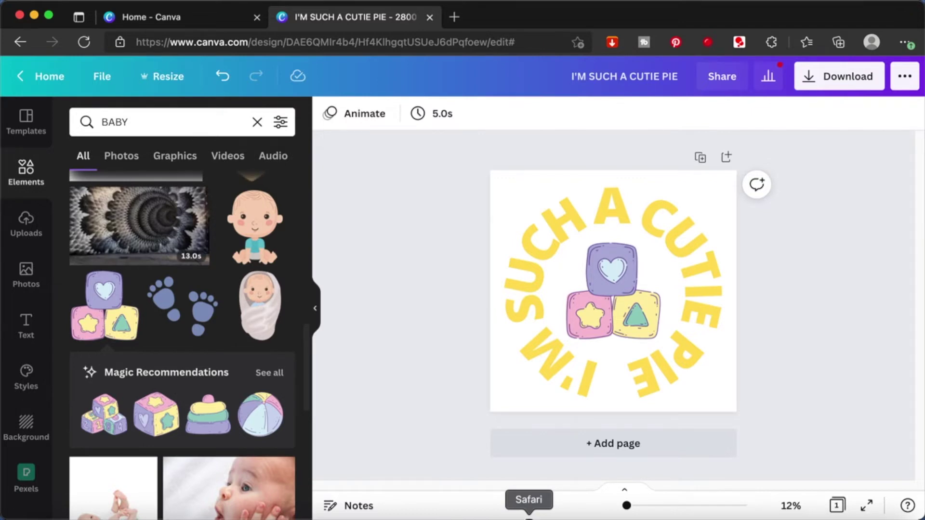
# - Open a new Safari window and load redbubble.com from the address bar
pyautogui.rightClick(528, 518)
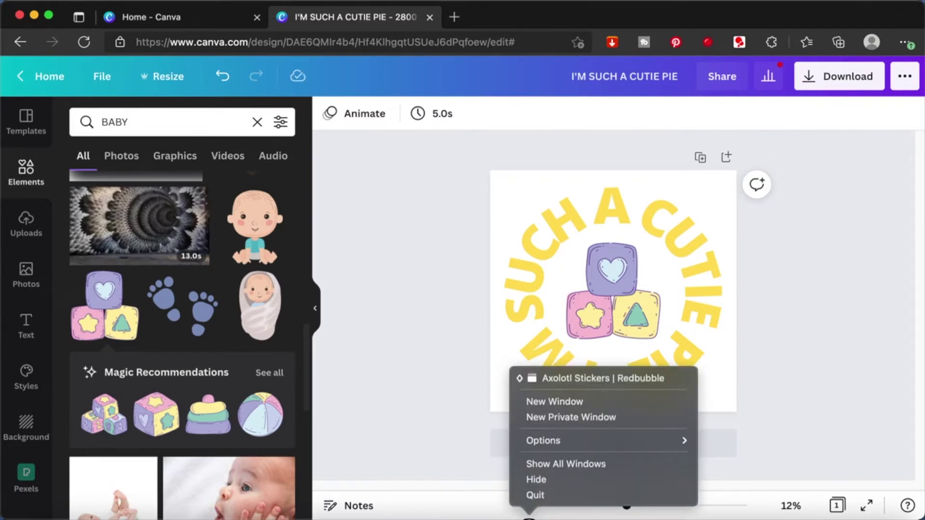
pyautogui.click(570, 403)
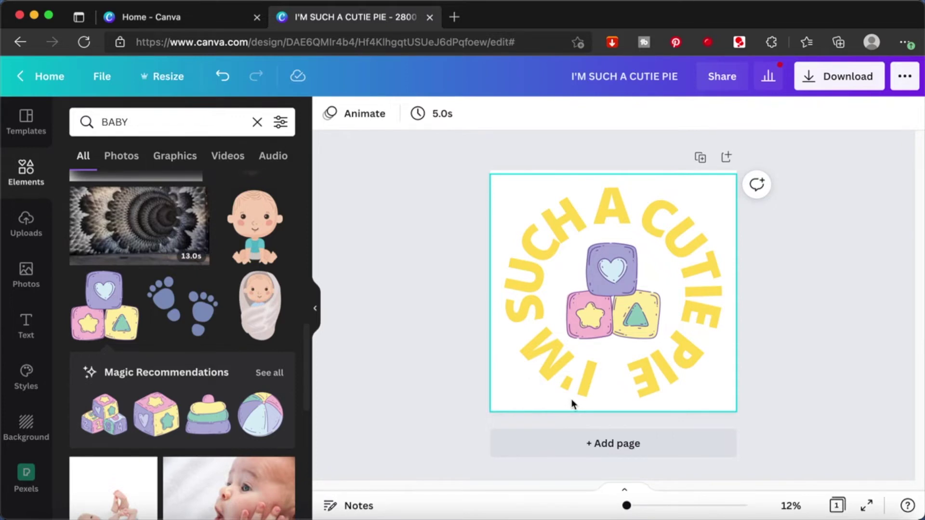
pyautogui.click(529, 517)
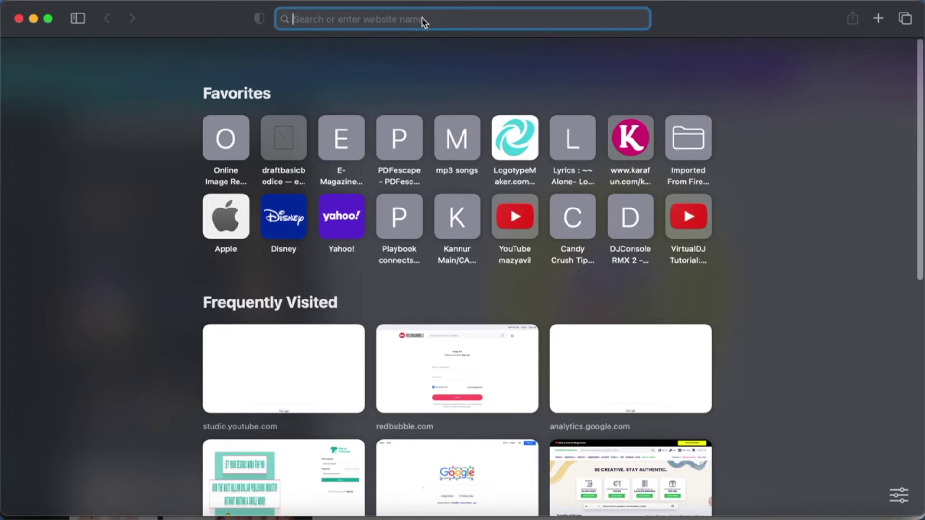
pyautogui.write('www.CA')
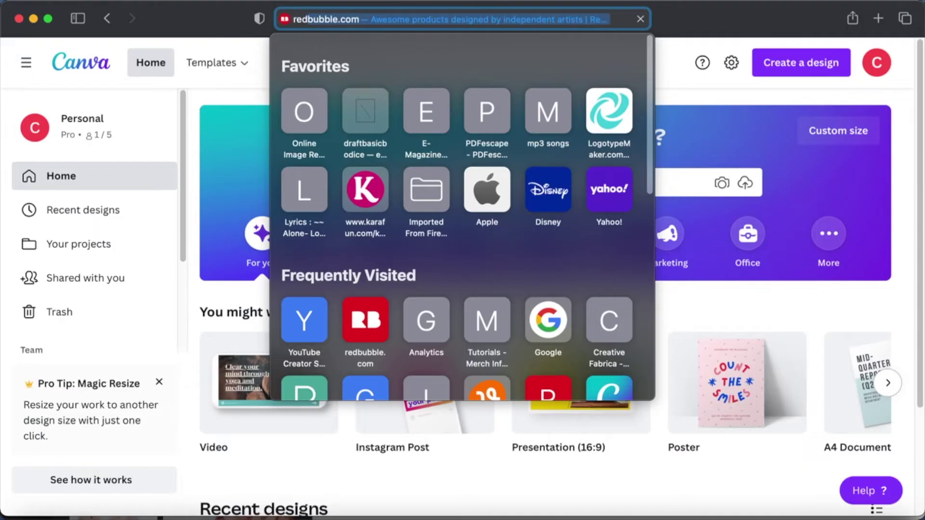
pyautogui.write('redbubble.com')
pyautogui.press('Return')
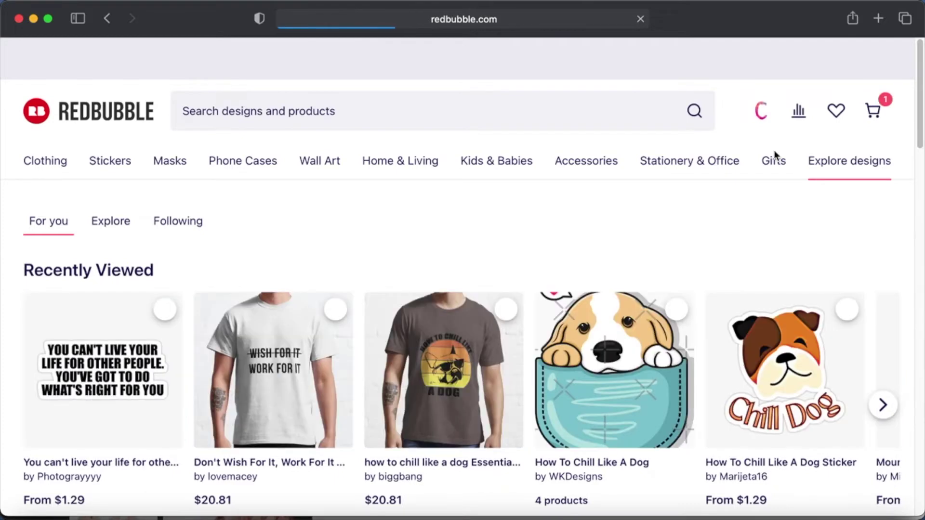
pyautogui.click(761, 112)
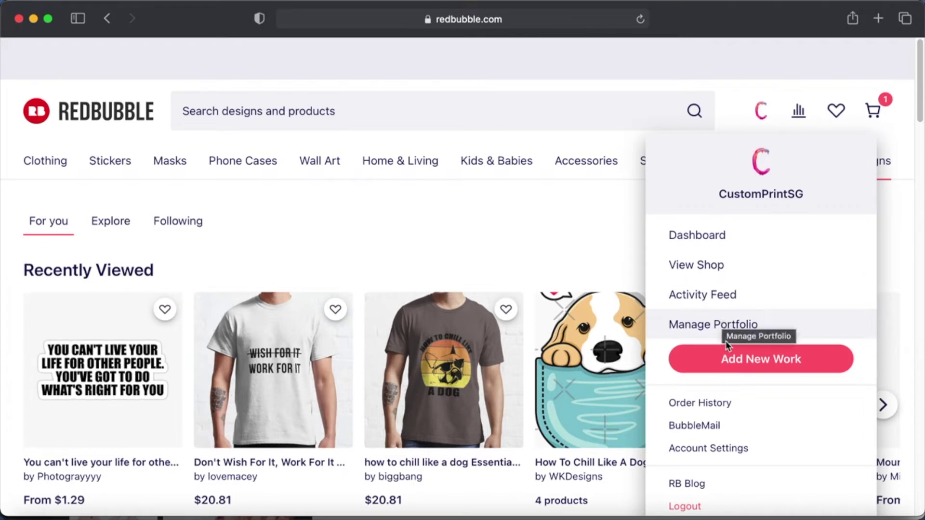
# - Add a new work on Redbubble and upload yeah! (1).png from Downloads
pyautogui.click(725, 364)
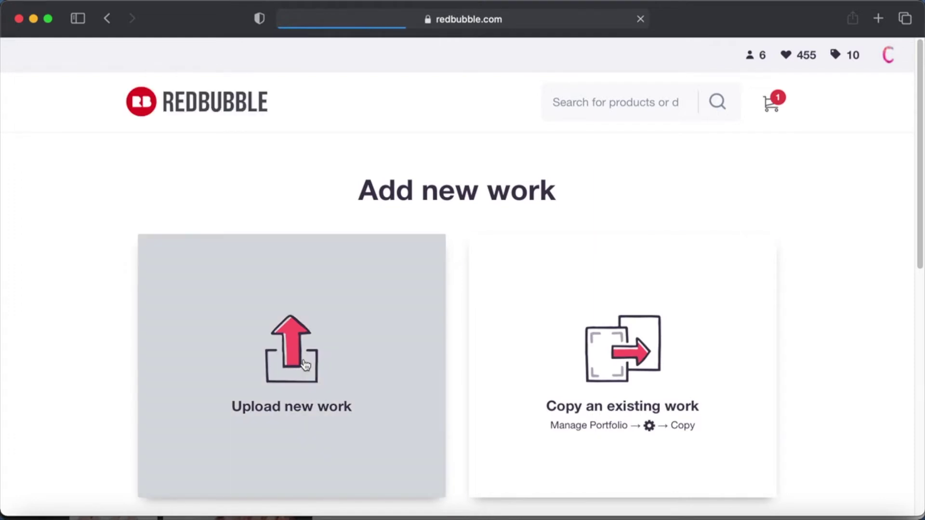
pyautogui.click(305, 365)
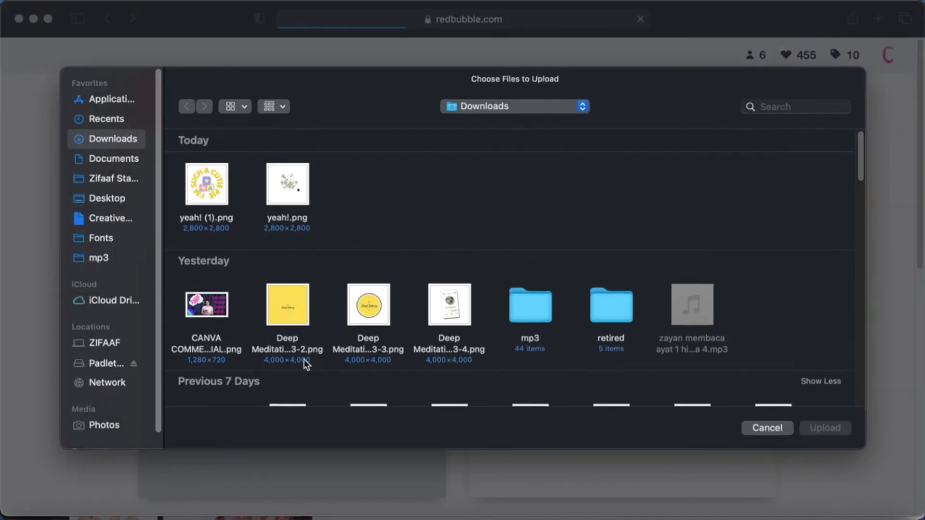
pyautogui.doubleClick(210, 210)
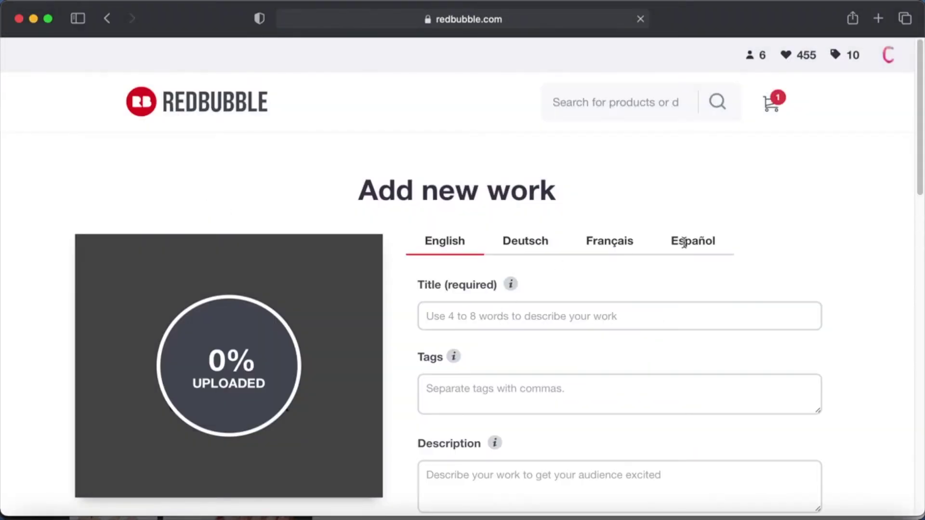
# - Check the Stickers & Magnets preview, then close Safari and leave the page
pyautogui.scroll(-3, 785, 244)
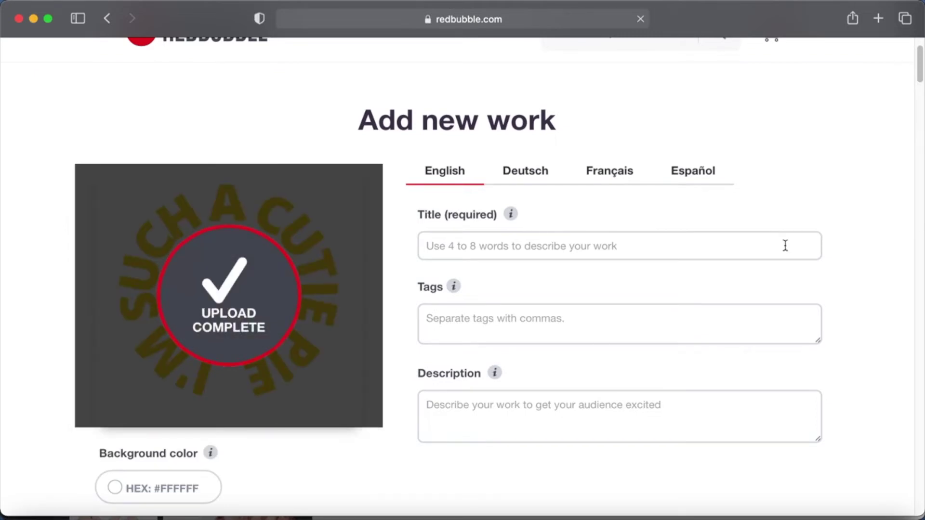
pyautogui.scroll(-13, 785, 246)
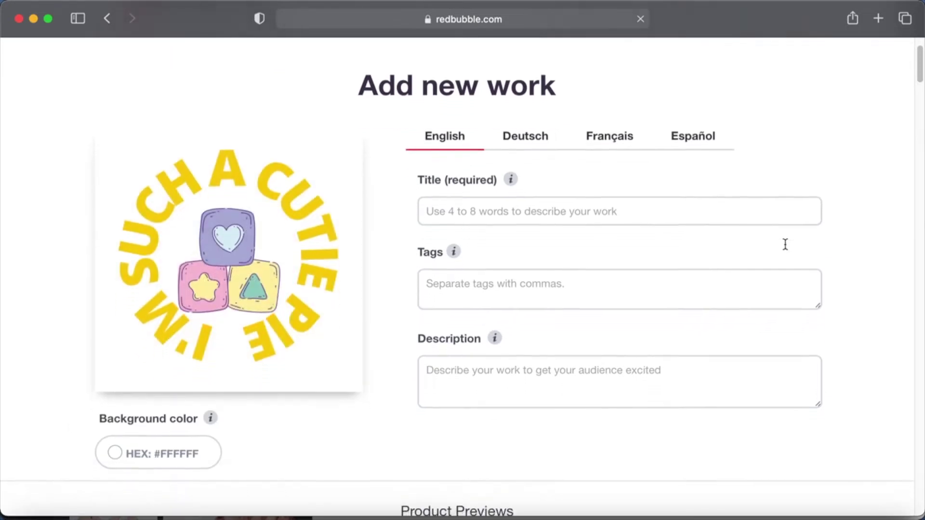
pyautogui.scroll(-10, 786, 247)
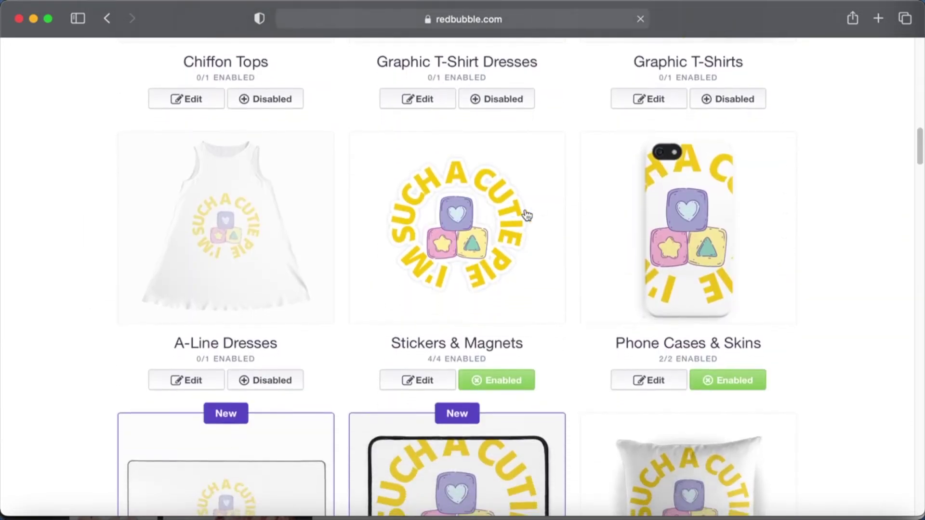
pyautogui.scroll(8, 476, 237)
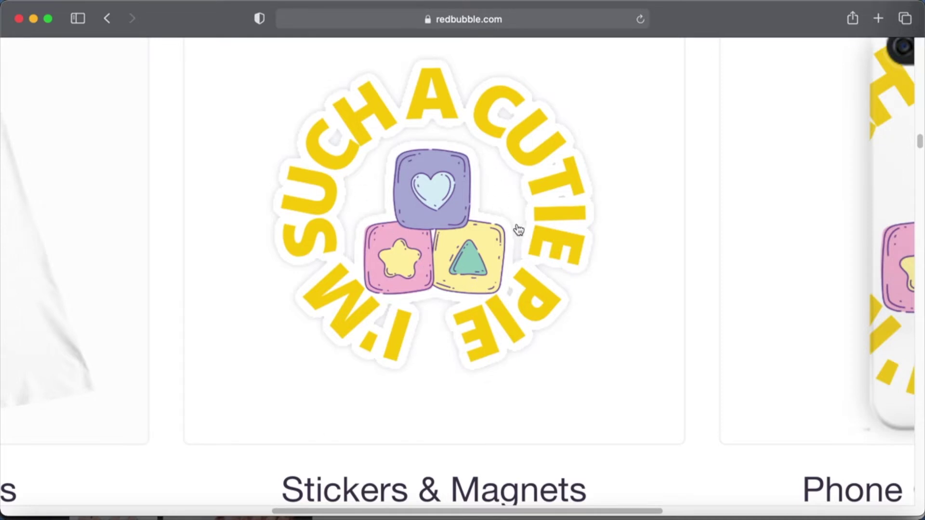
pyautogui.scroll(3, 518, 230)
pyautogui.scroll(-5, 518, 230)
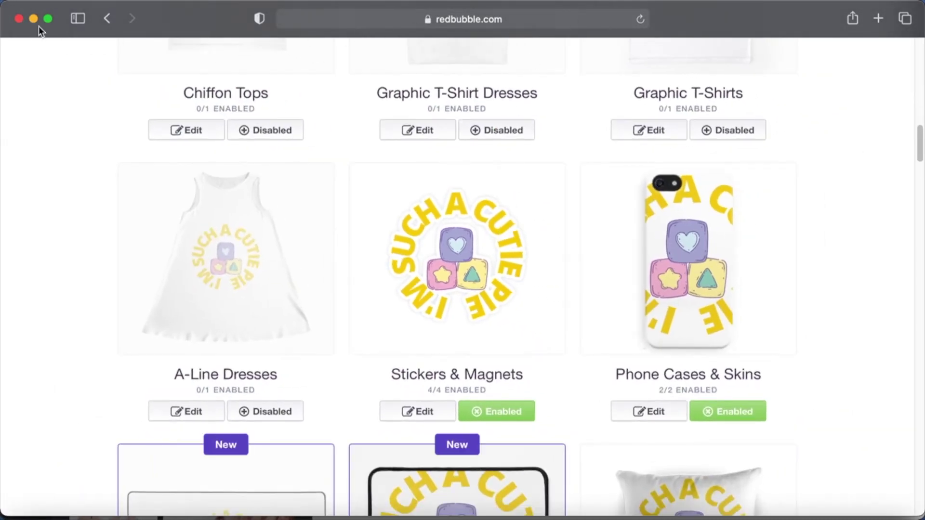
pyautogui.click(19, 19)
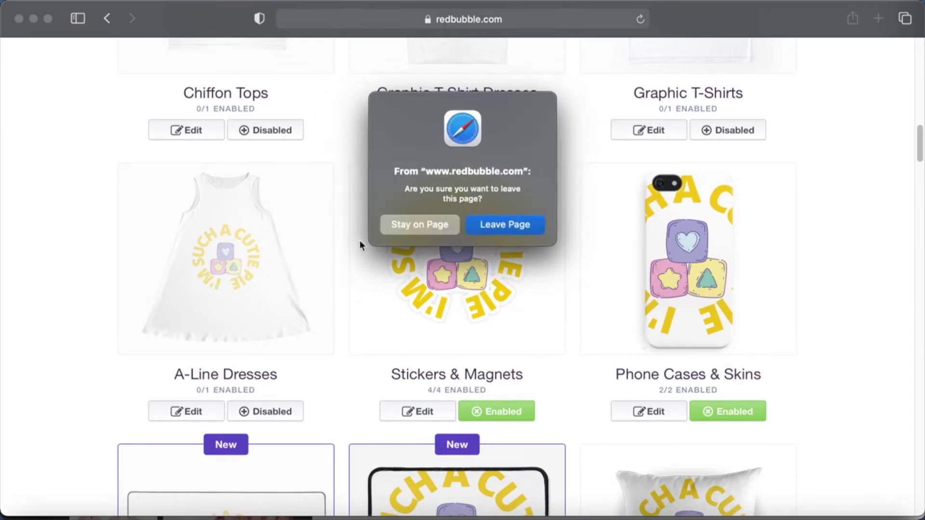
pyautogui.click(509, 224)
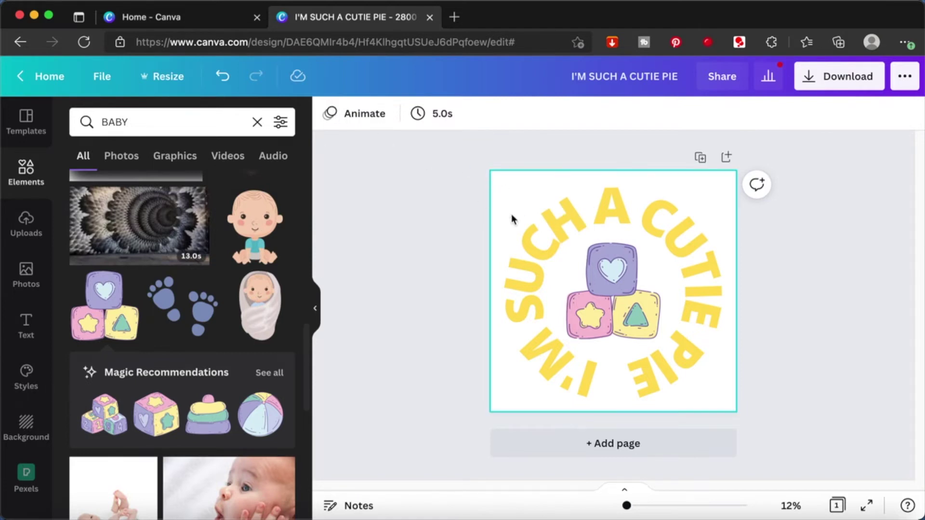
# - Move the curved heading lower on the page
pyautogui.moveTo(435, 202); pyautogui.dragTo(724, 374)
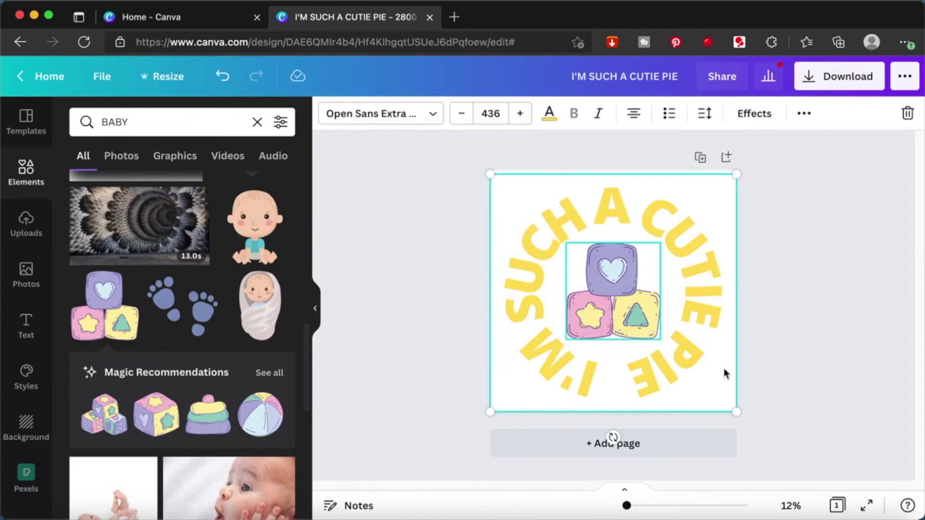
pyautogui.click(743, 305)
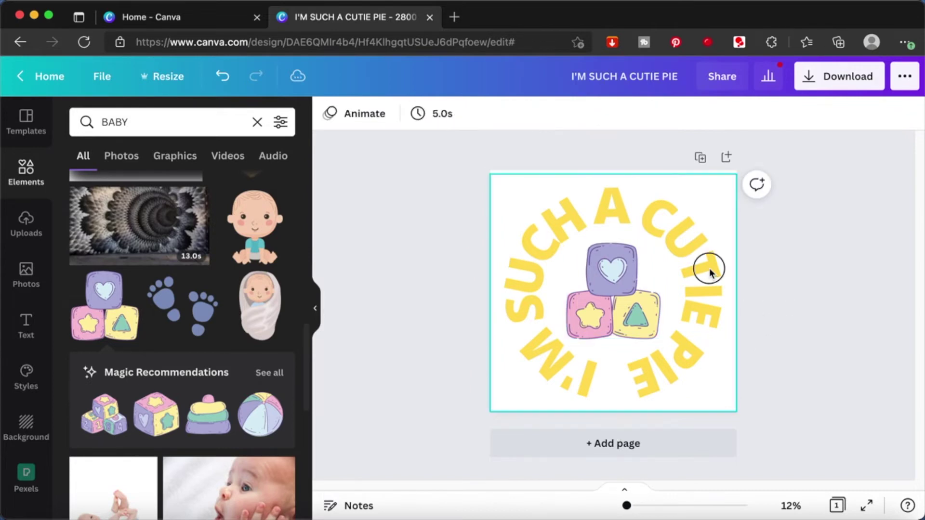
pyautogui.moveTo(709, 268); pyautogui.dragTo(712, 307)
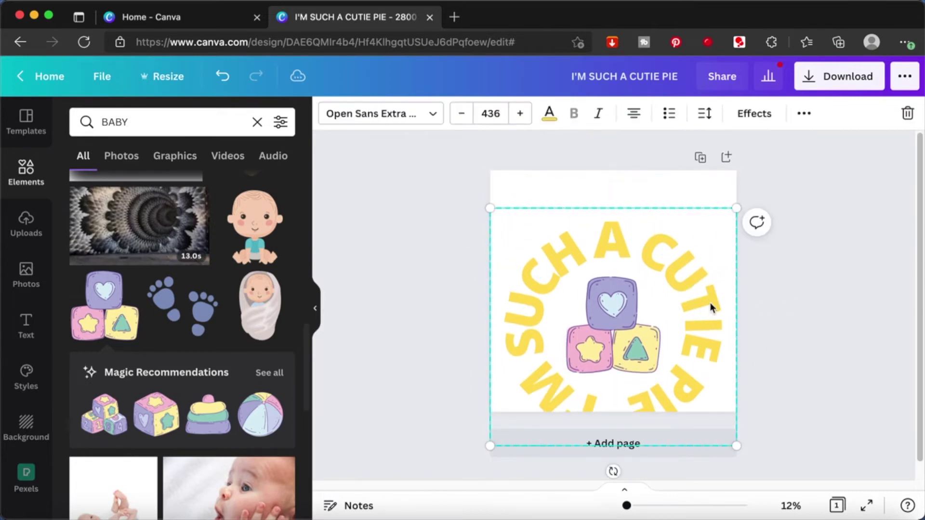
# - Set the page background colour to dark charcoal
pyautogui.click(680, 188)
pyautogui.click(329, 113)
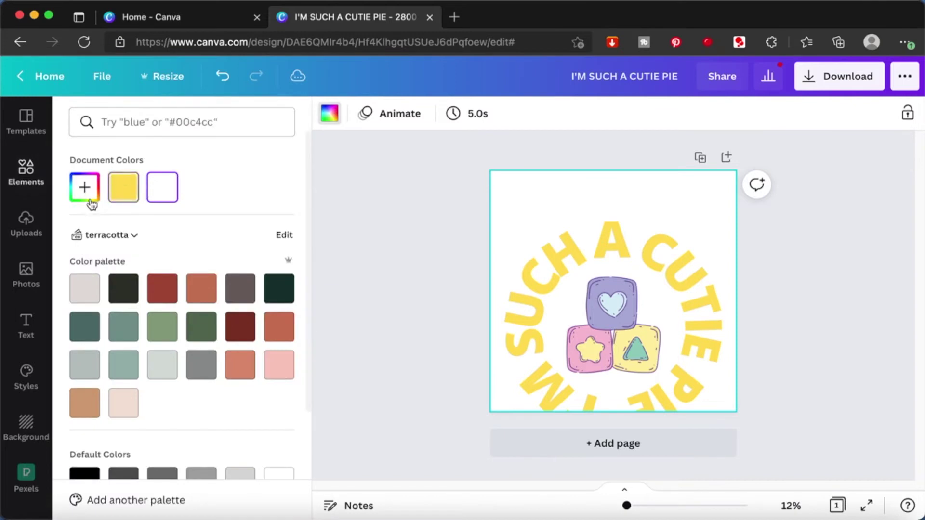
pyautogui.click(123, 288)
pyautogui.click(383, 236)
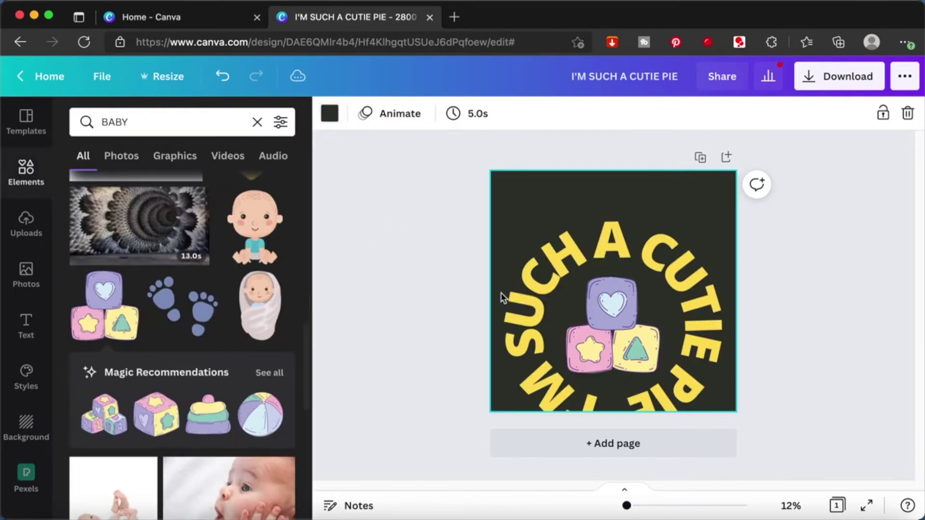
# - Select the text and blocks together and centre them so the whole circle fits
pyautogui.moveTo(454, 280); pyautogui.dragTo(639, 304)
pyautogui.click(635, 342)
pyautogui.click(860, 270)
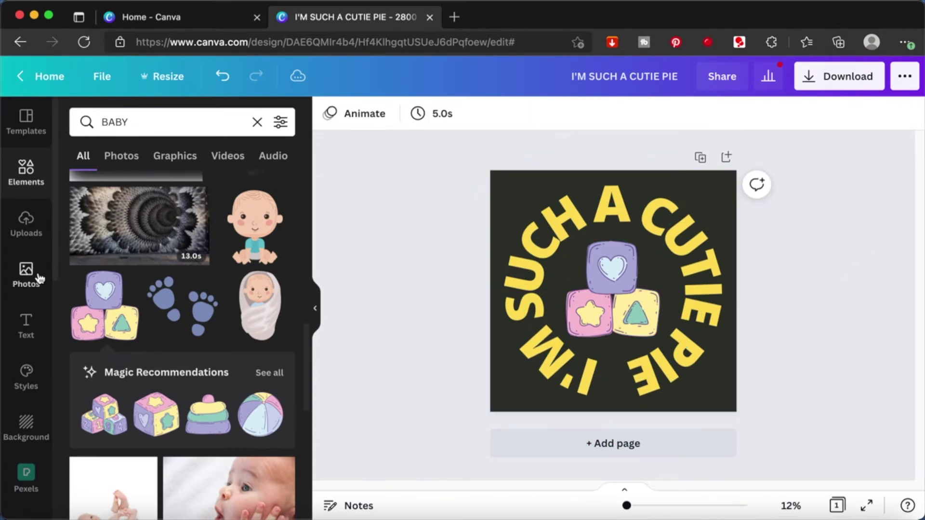
pyautogui.scroll(-5, 29, 282)
# - Set up the Draw (Beta) Marker brush in white at size 50 and transparency 100
pyautogui.scroll(-8, 40, 278)
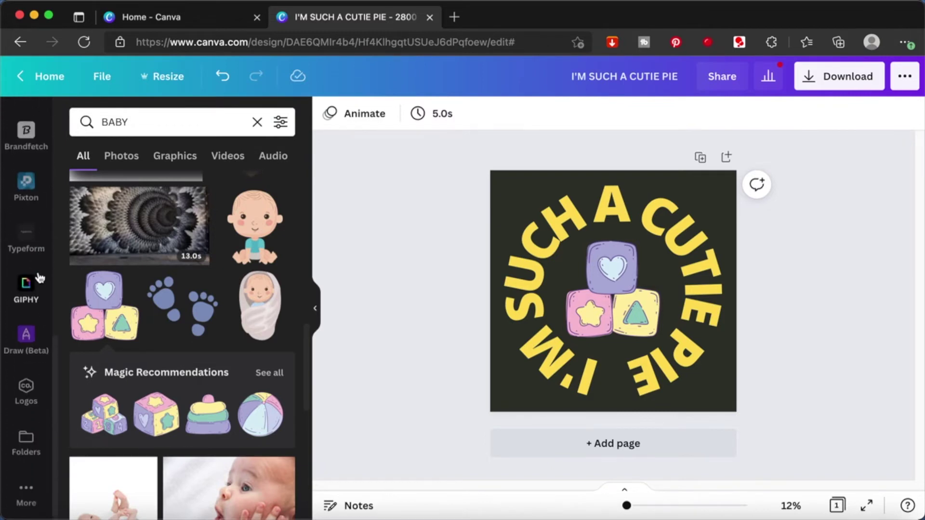
pyautogui.click(27, 337)
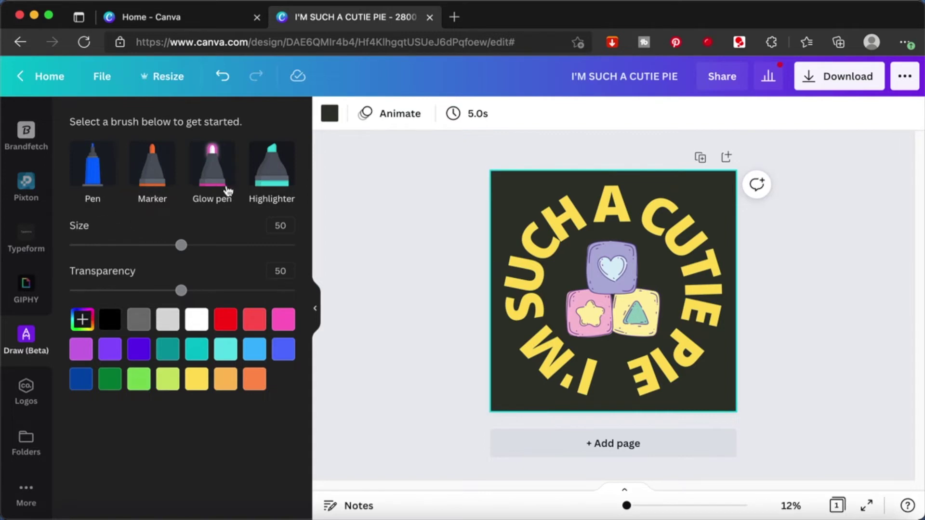
pyautogui.click(92, 164)
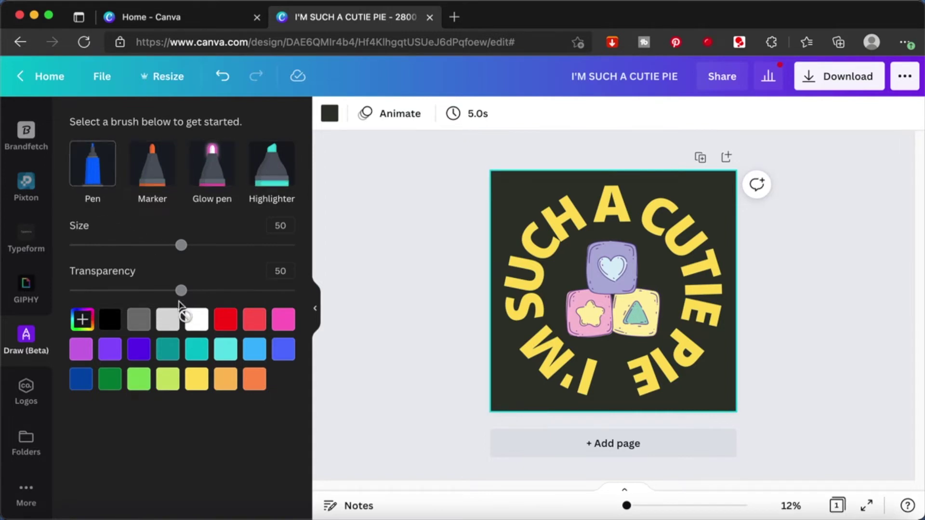
pyautogui.click(198, 320)
pyautogui.click(198, 320)
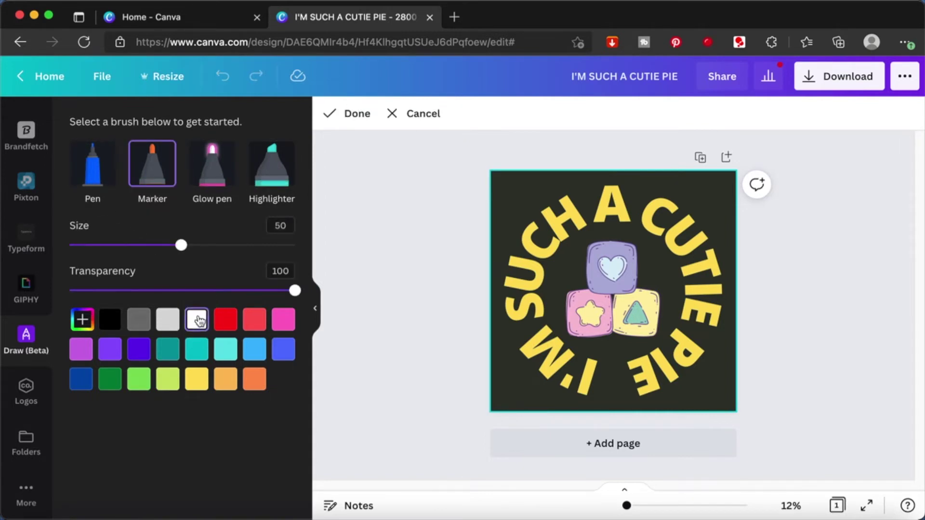
# - Paint a thick white marker blob at size 96 over the centre of the circular text
pyautogui.moveTo(182, 248); pyautogui.dragTo(240, 246)
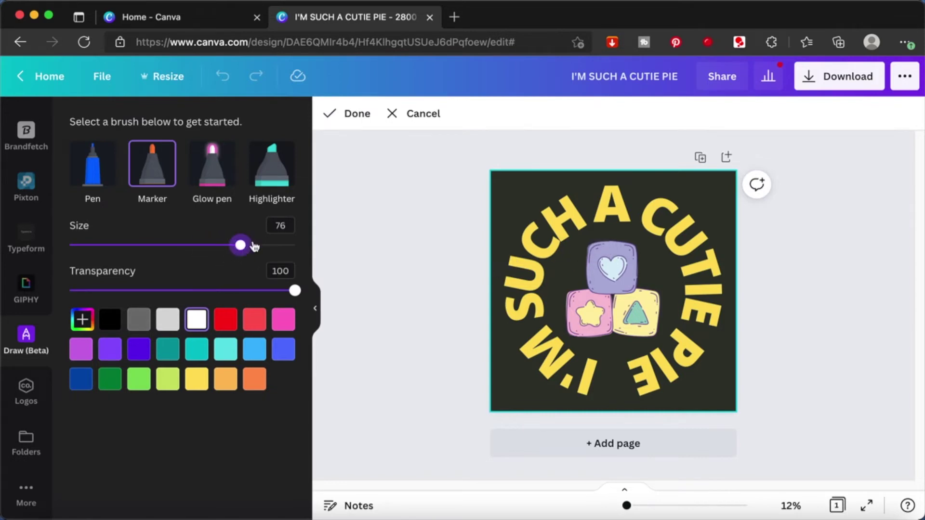
pyautogui.moveTo(240, 246); pyautogui.dragTo(287, 245)
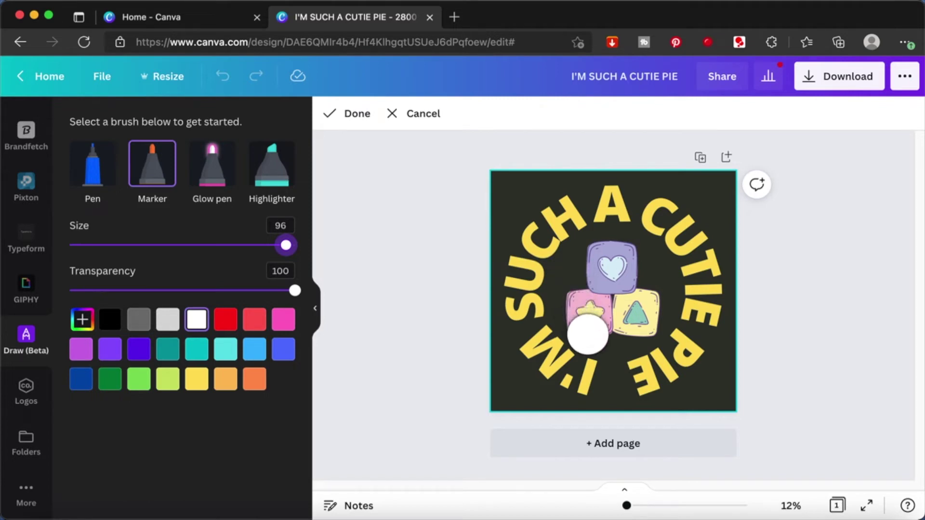
pyautogui.moveTo(593, 341)
pyautogui.mouseDown()
pyautogui.moveTo(558, 296)
pyautogui.moveTo(580, 250)
pyautogui.moveTo(622, 239)
pyautogui.moveTo(660, 263)
pyautogui.moveTo(664, 312)
pyautogui.moveTo(633, 334)
pyautogui.moveTo(601, 327)
pyautogui.moveTo(579, 290)
pyautogui.moveTo(588, 273)
pyautogui.moveTo(616, 265)
pyautogui.moveTo(648, 300)
pyautogui.moveTo(631, 318)
pyautogui.moveTo(602, 314)
pyautogui.moveTo(604, 292)
pyautogui.moveTo(635, 298)
pyautogui.moveTo(639, 320)
pyautogui.moveTo(627, 337)
pyautogui.moveTo(598, 345)
pyautogui.moveTo(637, 340)
pyautogui.moveTo(663, 320)
pyautogui.moveTo(618, 330)
pyautogui.moveTo(607, 379)
pyautogui.moveTo(625, 375)
pyautogui.moveTo(605, 381)
pyautogui.moveTo(628, 376)
pyautogui.moveTo(600, 376)
pyautogui.moveTo(627, 376)
pyautogui.mouseUp()
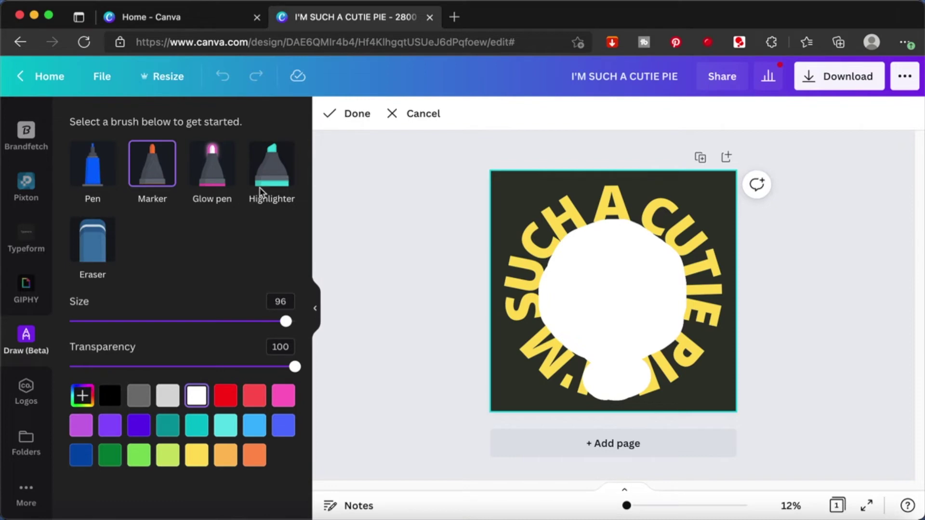
pyautogui.click(351, 114)
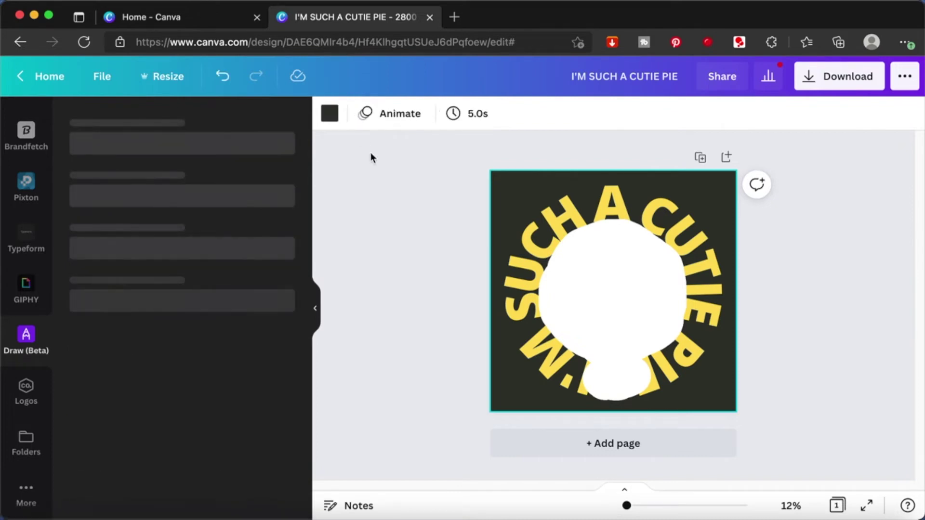
# - Send the white shape to the back so the baby blocks sit above it
pyautogui.press('super+z')
pyautogui.press('super+shift+z')
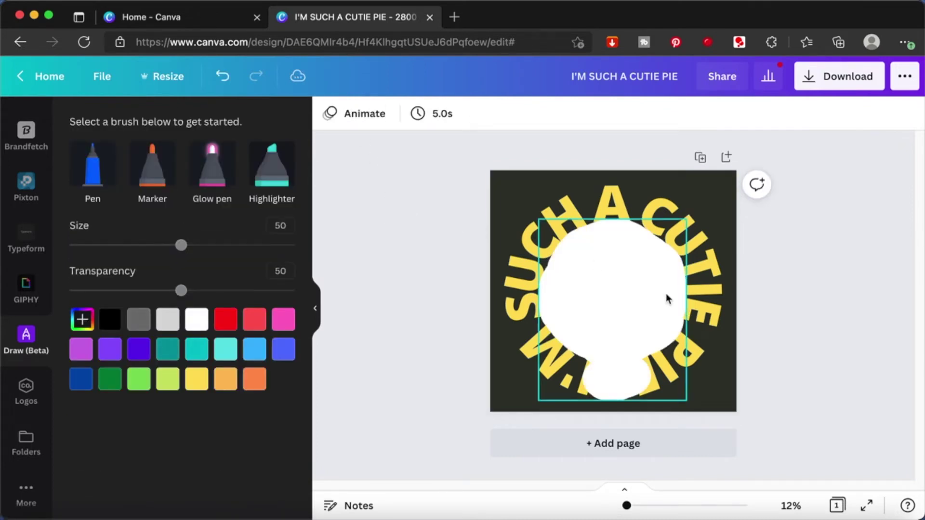
pyautogui.rightClick(622, 283)
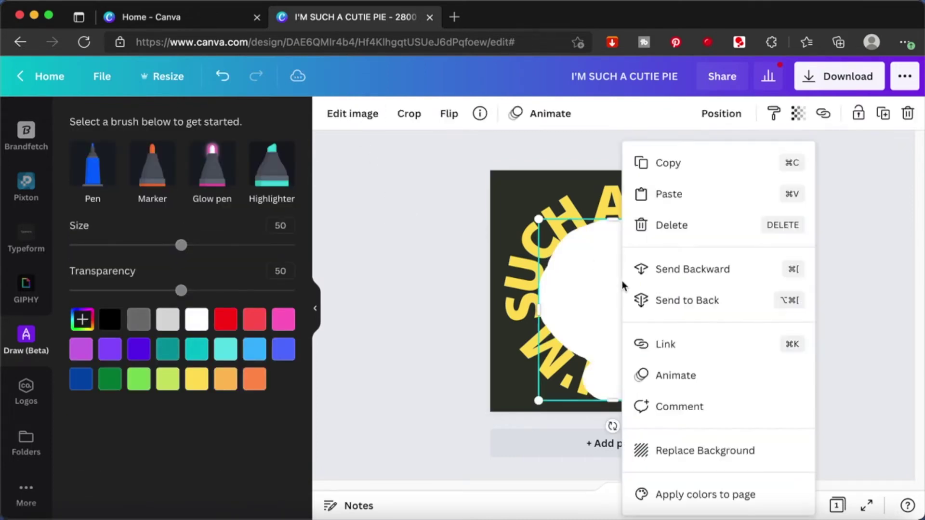
pyautogui.click(690, 301)
pyautogui.click(779, 288)
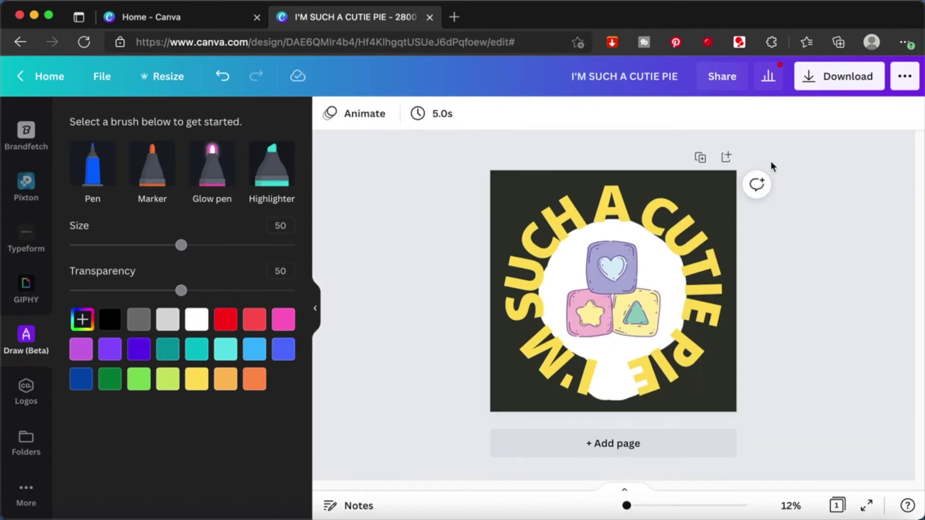
# - Download the design as I'M SUCH A CUTIE PIE.png with a transparent background
pyautogui.click(811, 83)
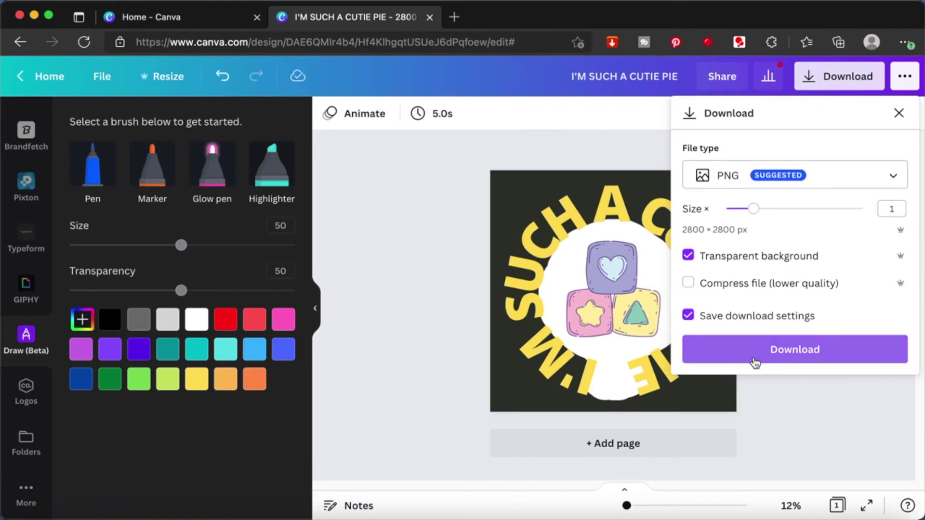
pyautogui.click(774, 354)
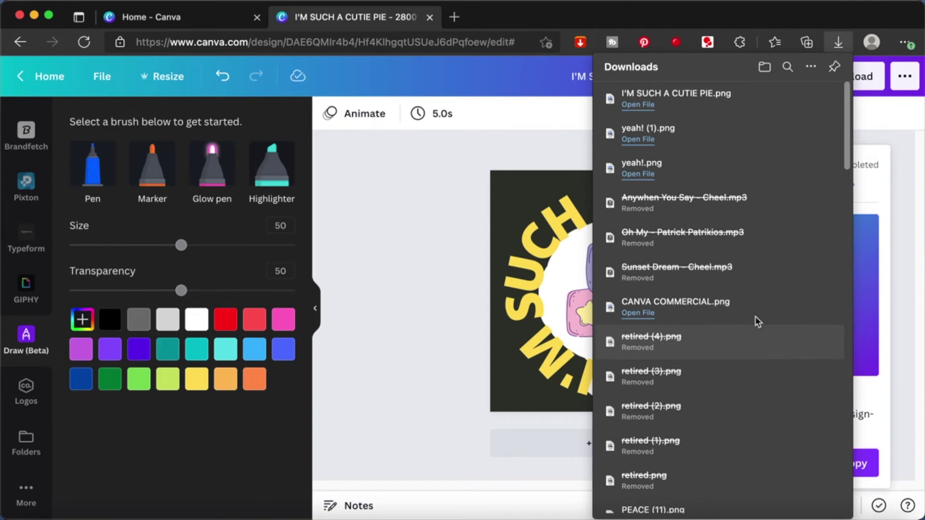
pyautogui.click(901, 136)
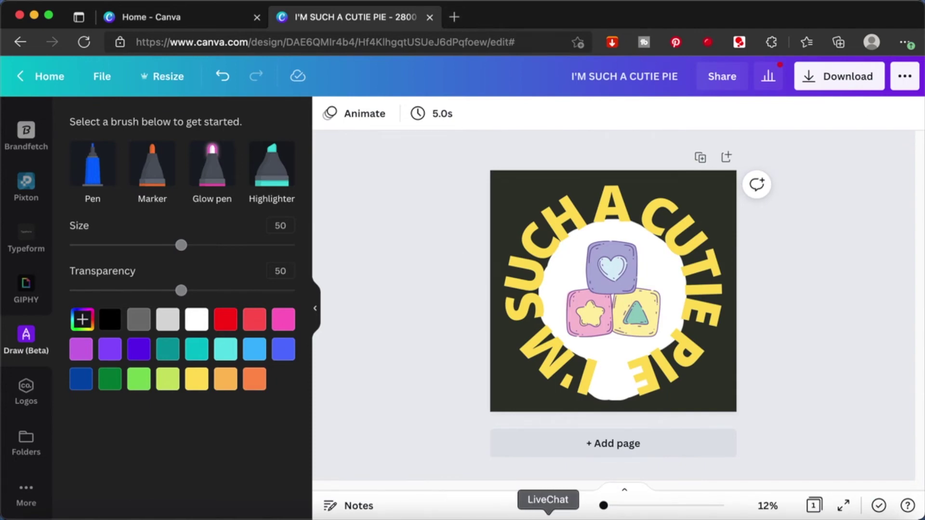
pyautogui.rightClick(531, 517)
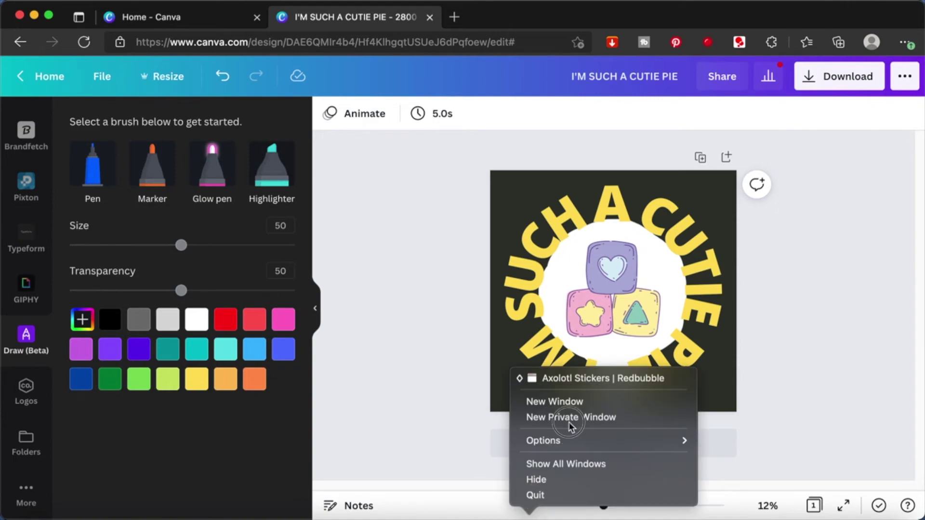
# - Open a new browser window and go to redbubble.com
pyautogui.click(581, 404)
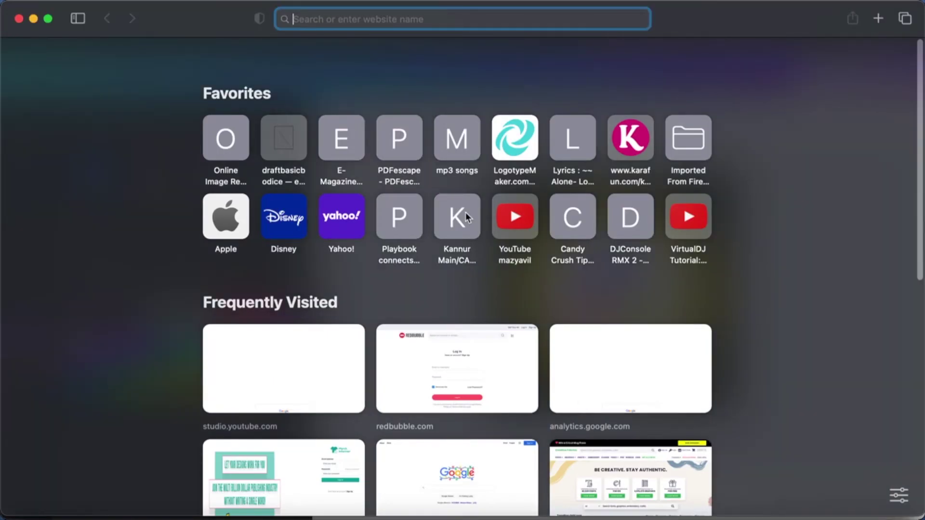
pyautogui.write('r')
pyautogui.press('Return')
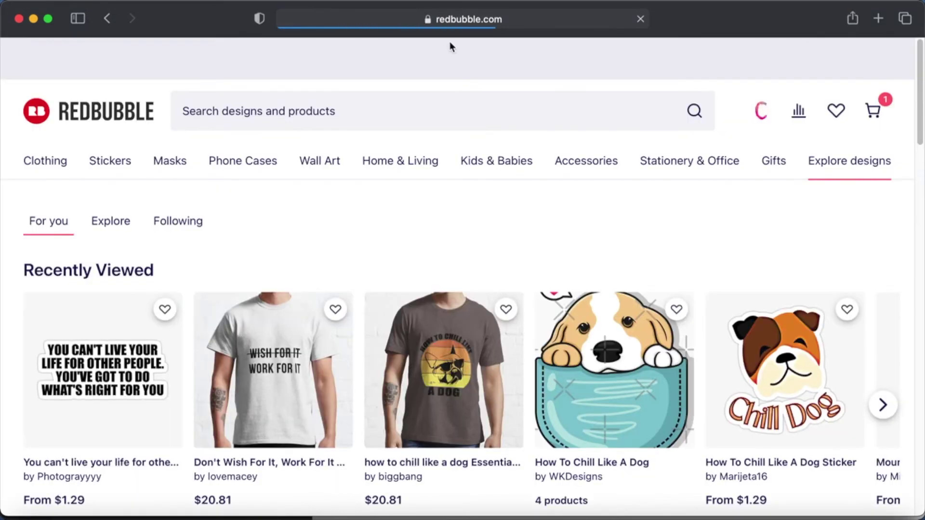
# - Start an Add New Work upload with the I'M SUCH A CUTIE PIE.png file
pyautogui.click(766, 110)
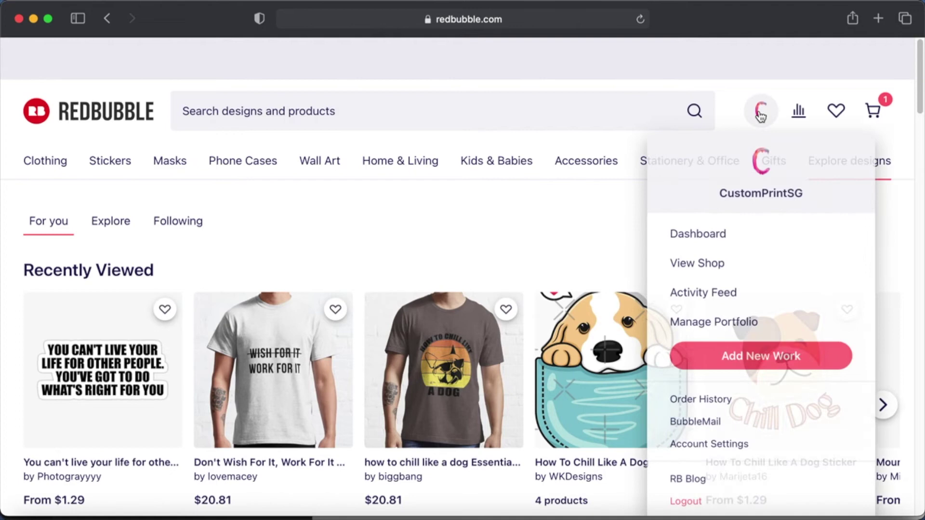
pyautogui.click(727, 360)
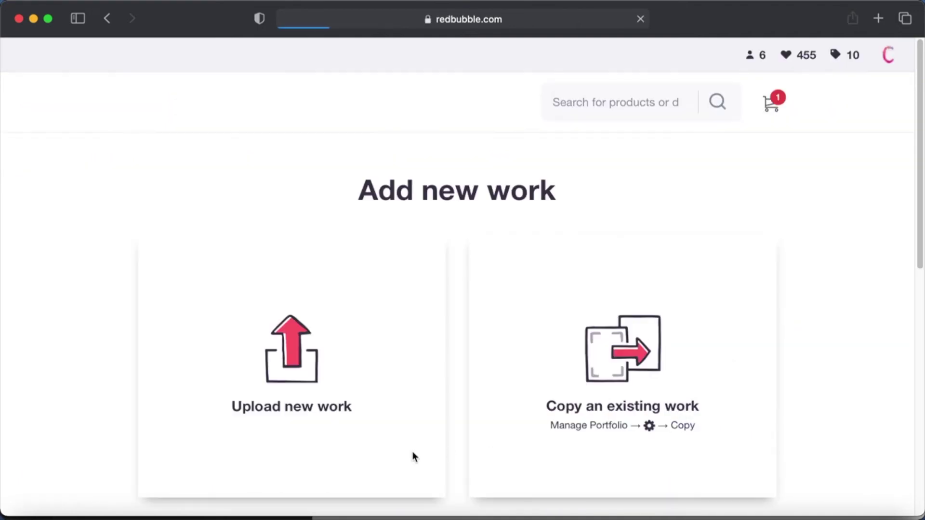
pyautogui.click(301, 364)
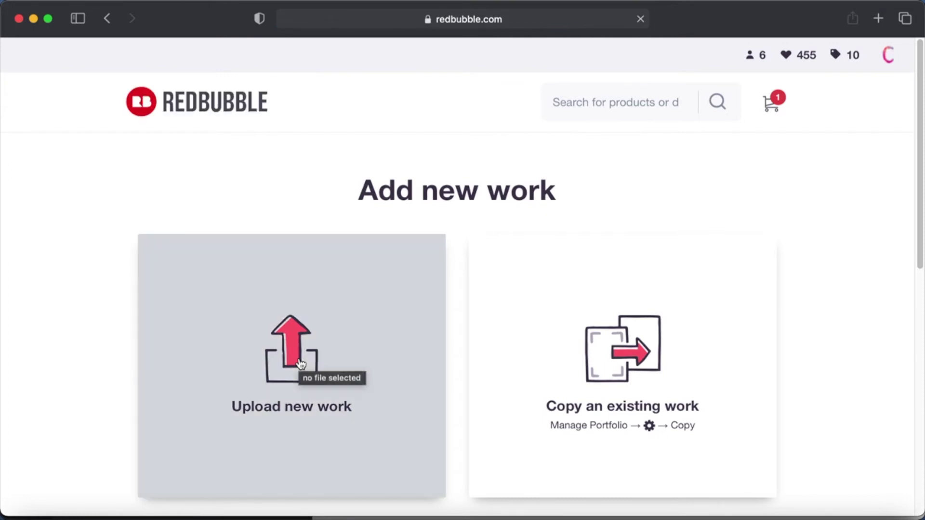
pyautogui.click(301, 364)
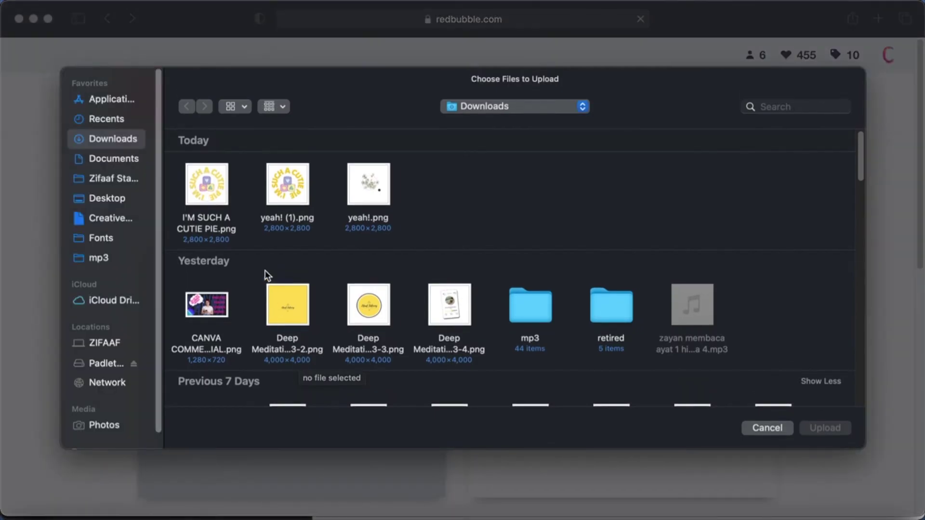
pyautogui.doubleClick(206, 184)
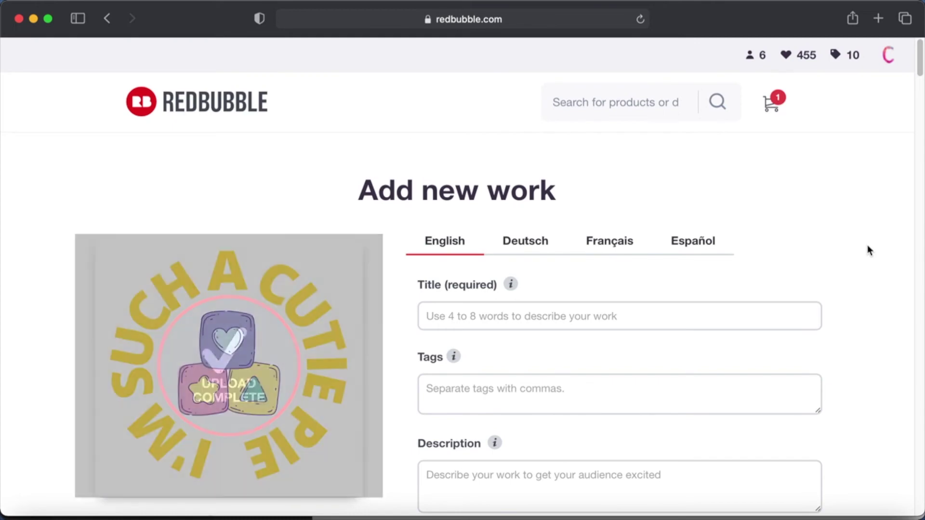
# - Scroll through Redbubble's Product Previews to check the Stickers & Magnets mockup, then return to Canva
pyautogui.scroll(-9, 869, 250)
pyautogui.scroll(-9, 868, 250)
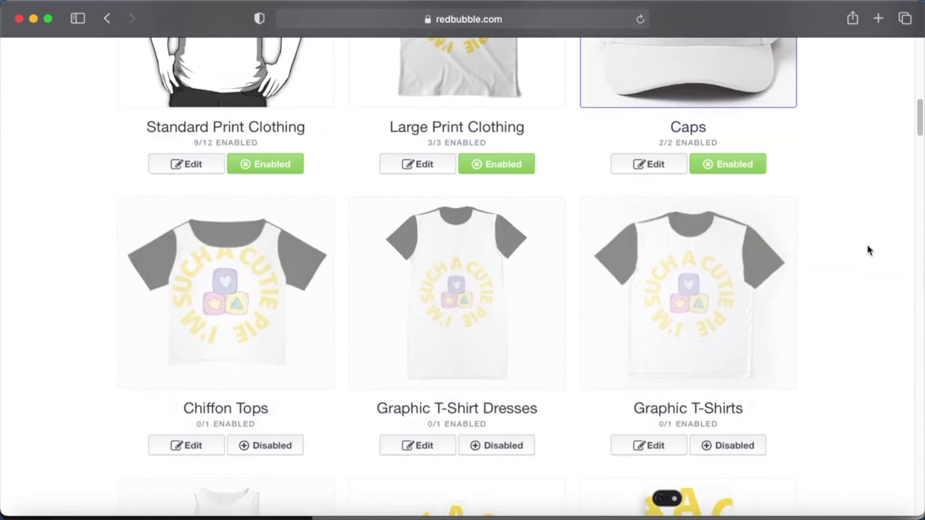
pyautogui.scroll(-4, 868, 250)
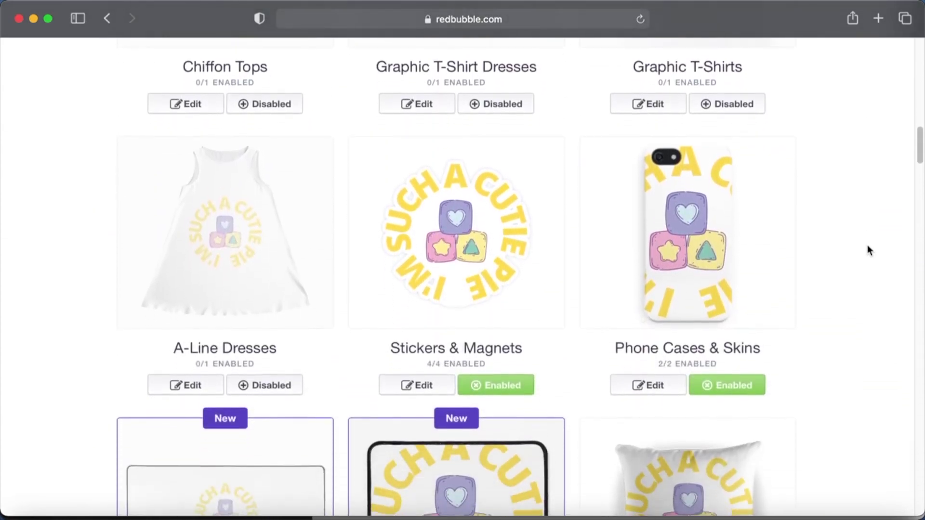
pyautogui.scroll(5, 472, 258)
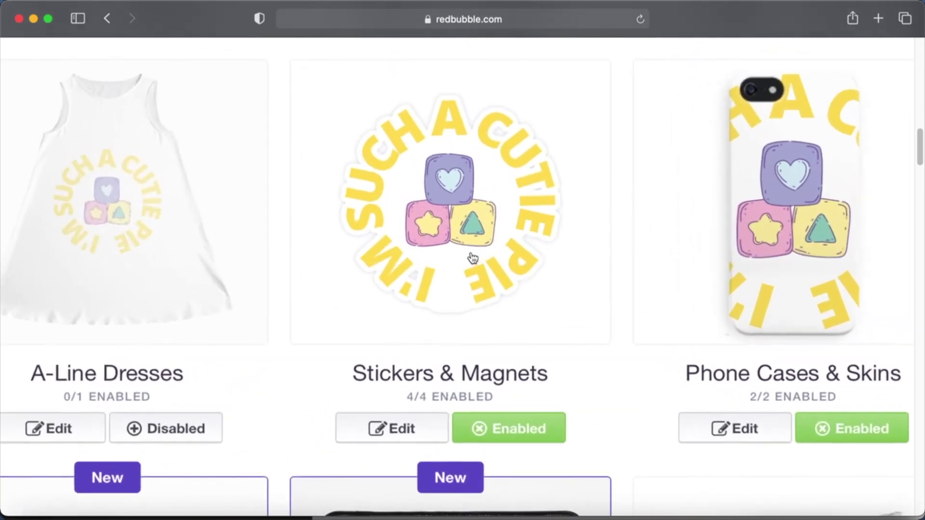
pyautogui.scroll(1, 473, 258)
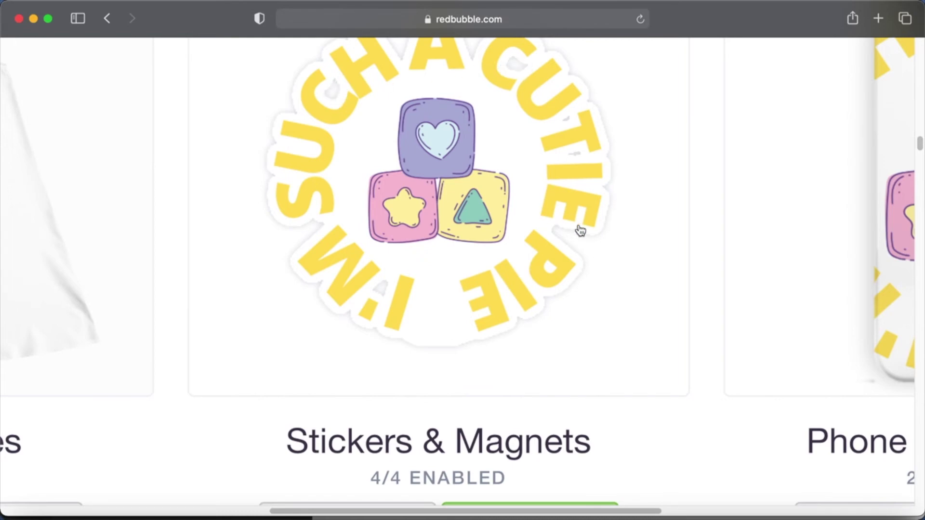
pyautogui.scroll(-5, 416, 269)
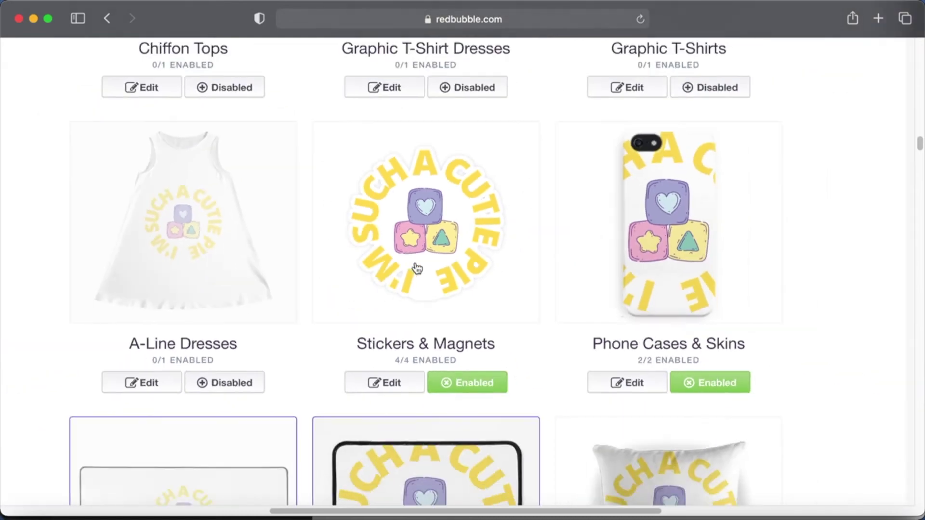
pyautogui.press('super+Tab')
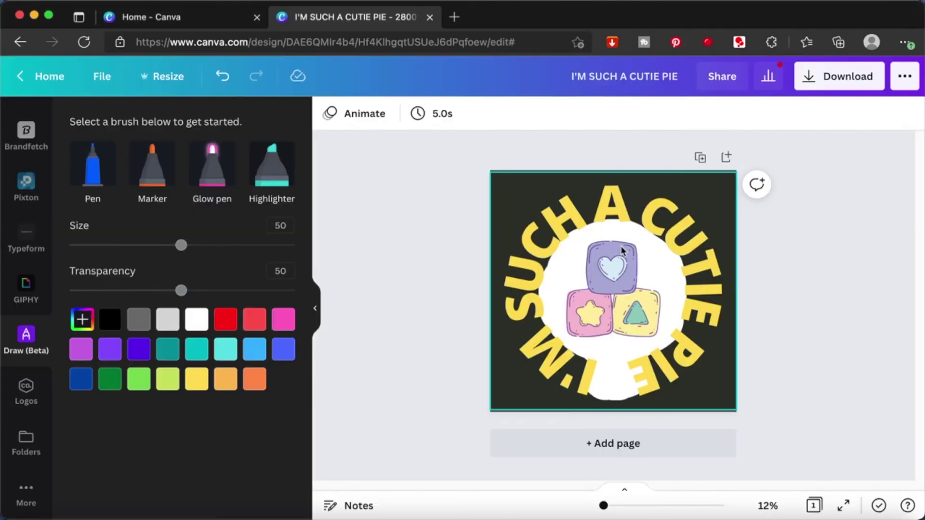
# - Paint an opaque white marker patch at size 100 around the baby blocks
pyautogui.click(195, 319)
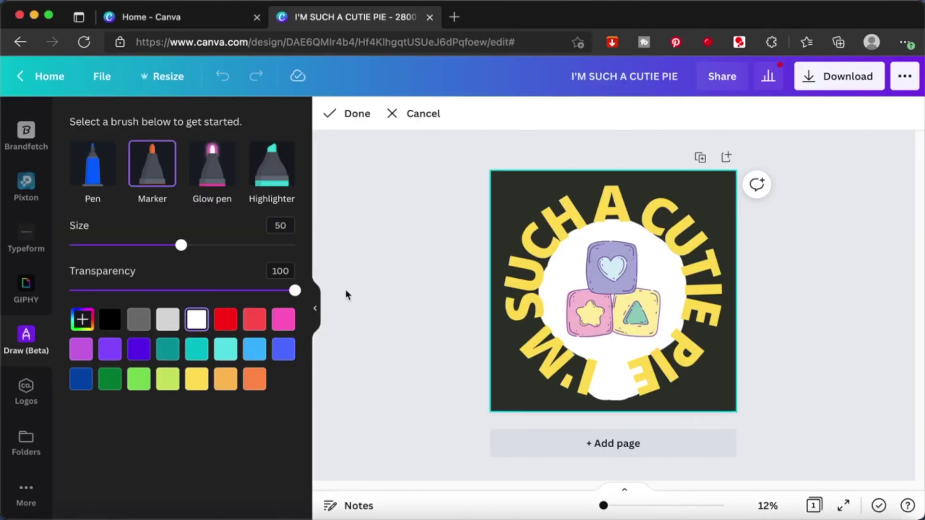
pyautogui.moveTo(180, 246); pyautogui.dragTo(296, 246)
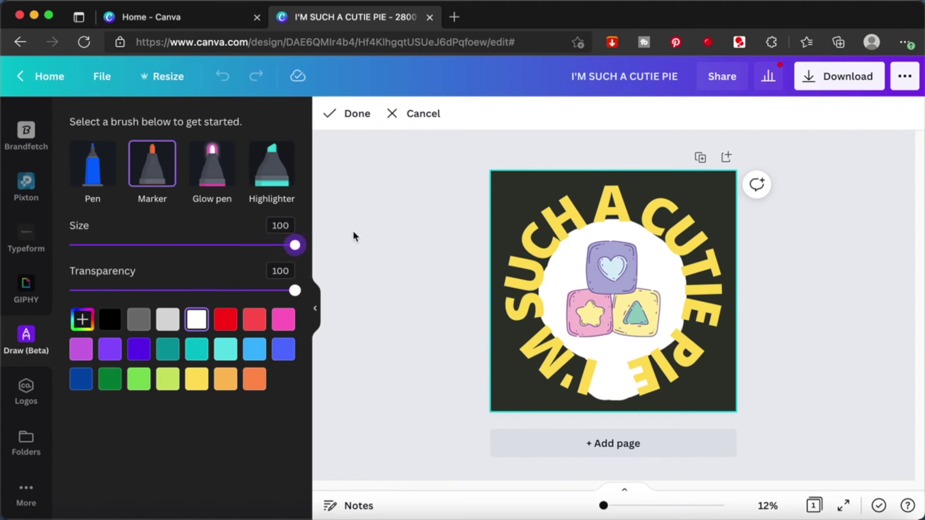
pyautogui.moveTo(555, 246)
pyautogui.mouseDown()
pyautogui.moveTo(572, 231)
pyautogui.moveTo(619, 218)
pyautogui.moveTo(644, 233)
pyautogui.moveTo(667, 231)
pyautogui.moveTo(683, 252)
pyautogui.moveTo(689, 301)
pyautogui.moveTo(681, 322)
pyautogui.moveTo(670, 343)
pyautogui.moveTo(623, 365)
pyautogui.moveTo(557, 349)
pyautogui.moveTo(539, 323)
pyautogui.moveTo(539, 279)
pyautogui.moveTo(562, 229)
pyautogui.moveTo(622, 217)
pyautogui.moveTo(631, 230)
pyautogui.mouseUp()
# - Commit the white drawing and send it behind the curved yellow text
pyautogui.click(353, 120)
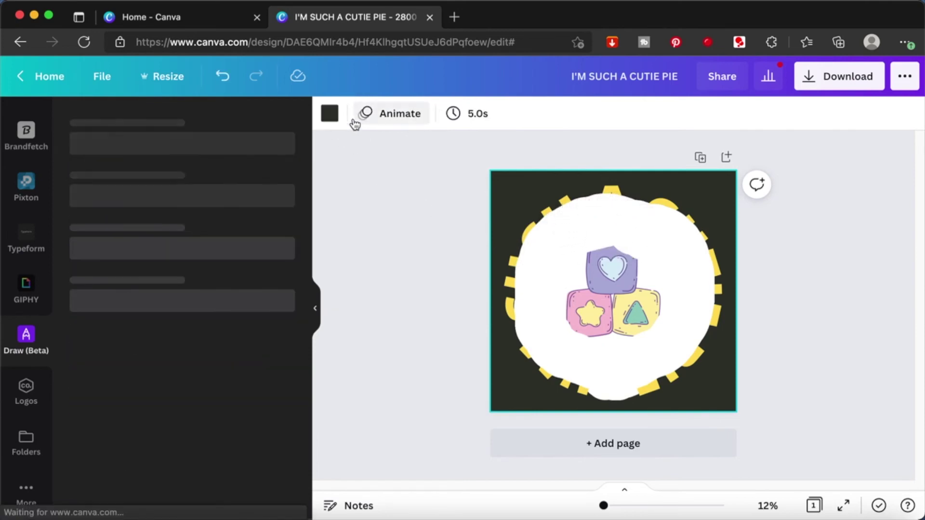
pyautogui.click(595, 206)
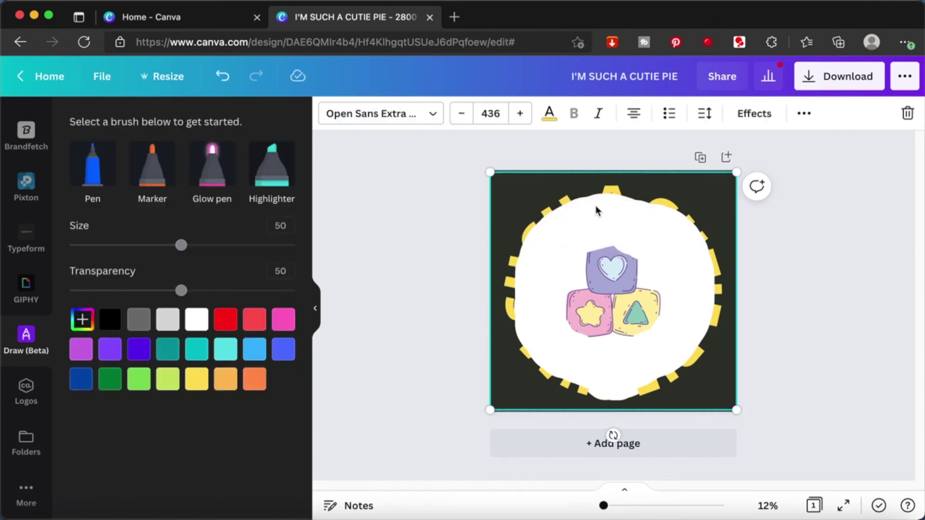
pyautogui.click(834, 247)
pyautogui.click(646, 260)
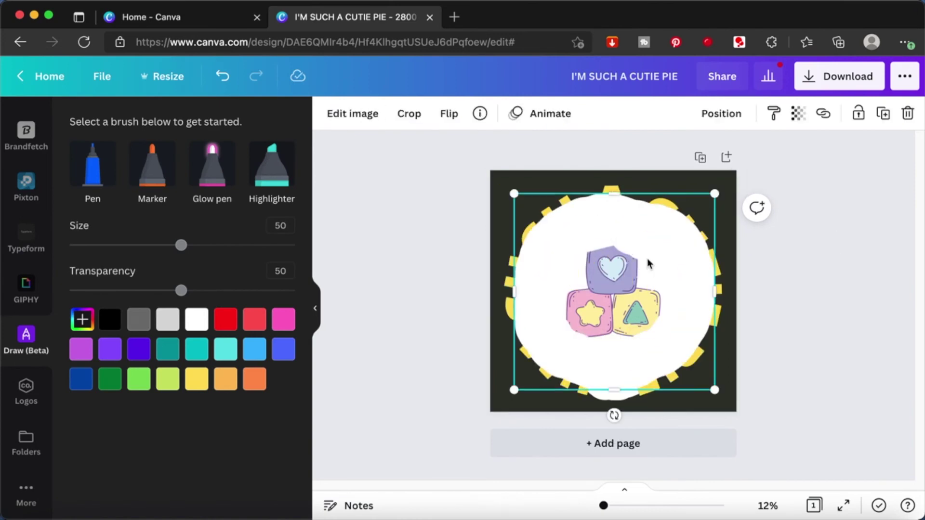
pyautogui.click(715, 300)
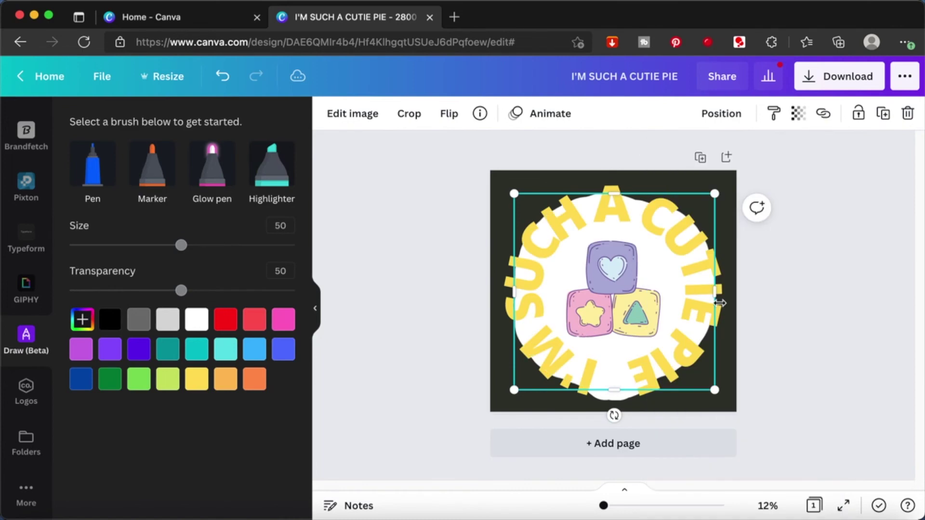
pyautogui.click(823, 289)
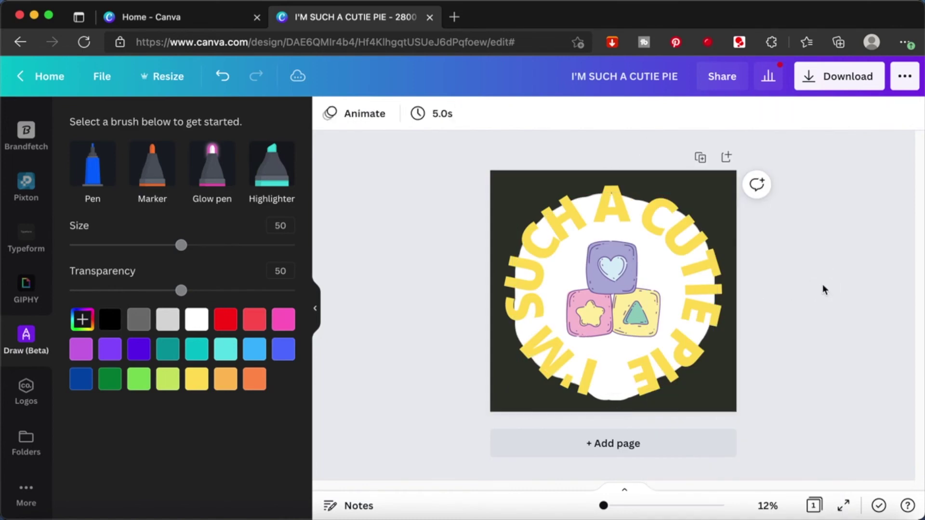
# - Download the design as I'M SUCH A CUTIE PIE (1).png and close the download notices
pyautogui.click(819, 76)
pyautogui.click(788, 353)
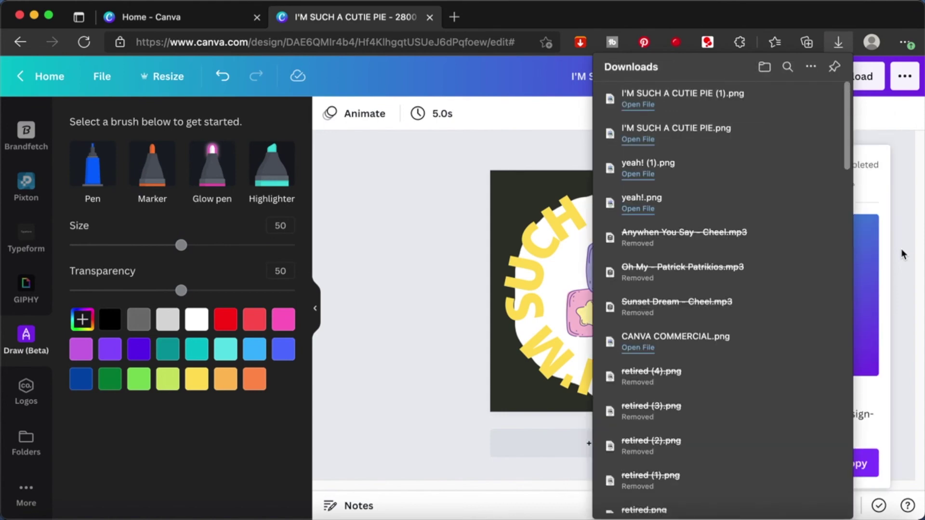
pyautogui.click(900, 241)
pyautogui.click(900, 232)
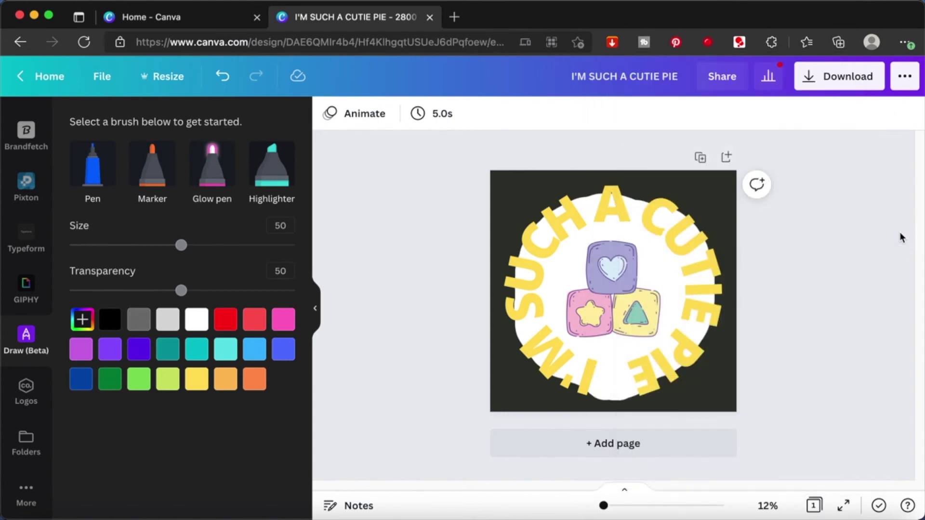
pyautogui.press('Tab')
pyautogui.press('Tab')
# - Upload I'M SUCH A CUTIE PIE (1).png as the replacement Stickers & Magnets image on Redbubble
pyautogui.click(899, 232)
pyautogui.press('super+Tab')
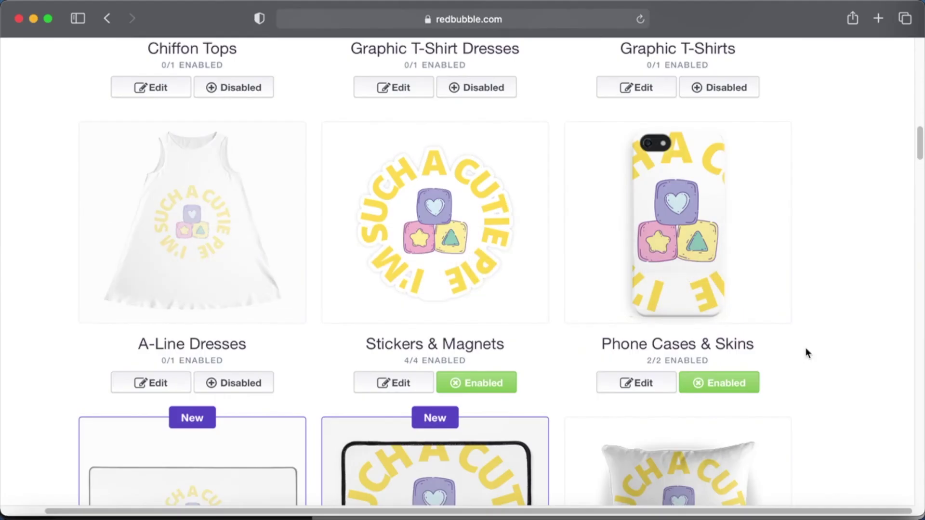
pyautogui.click(452, 276)
pyautogui.scroll(-3, 660, 412)
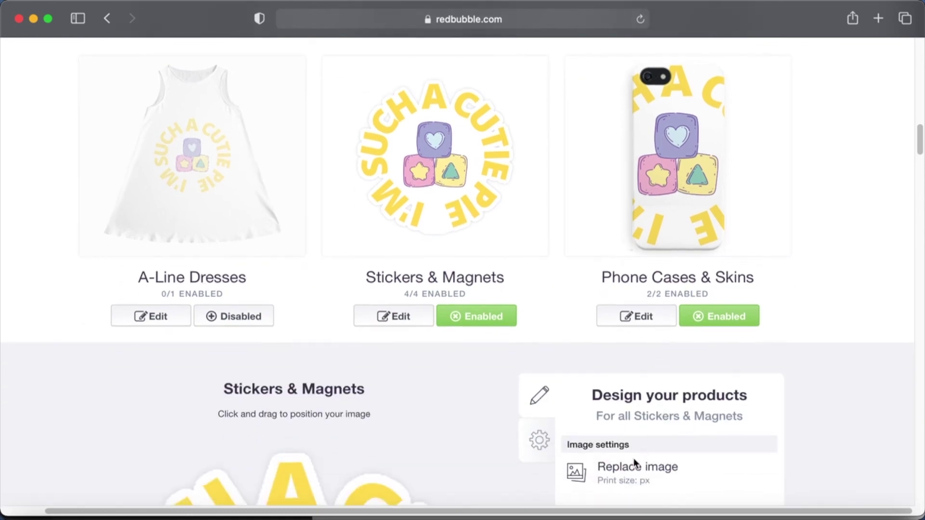
pyautogui.click(632, 461)
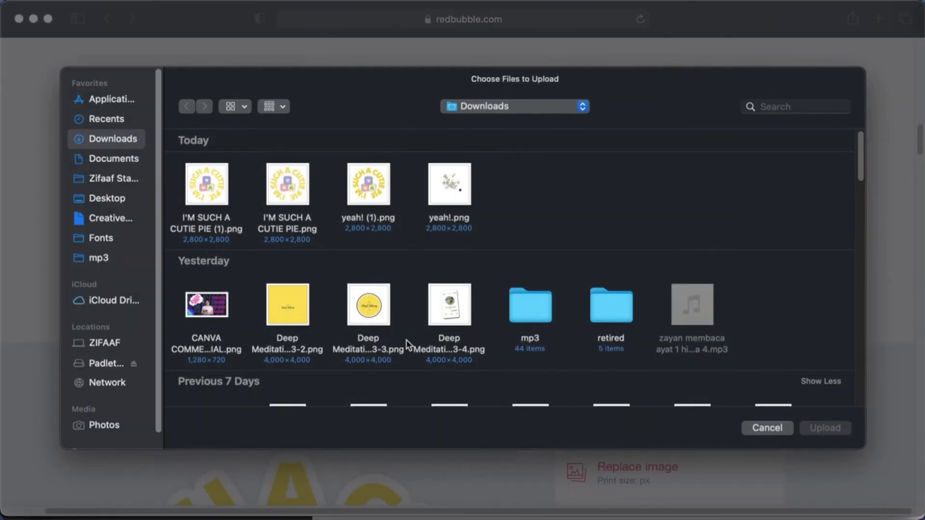
pyautogui.doubleClick(206, 204)
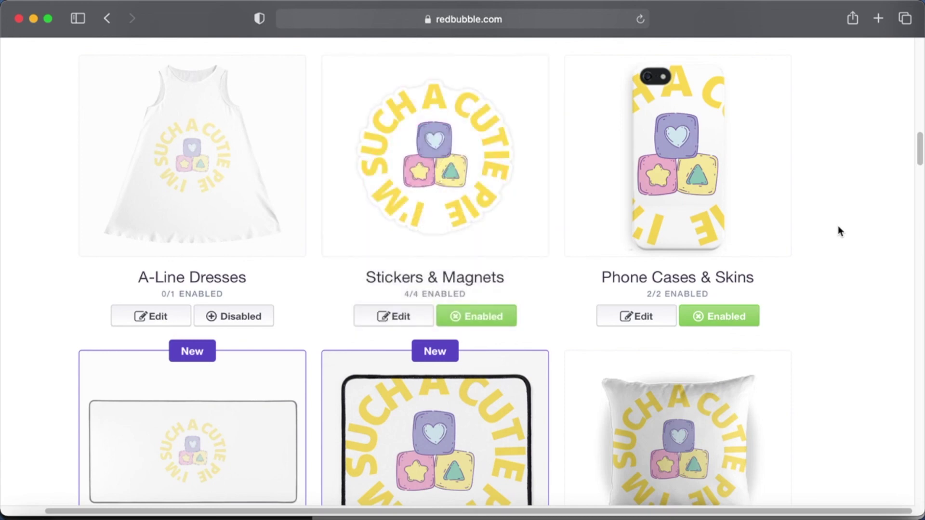
pyautogui.scroll(5, 504, 192)
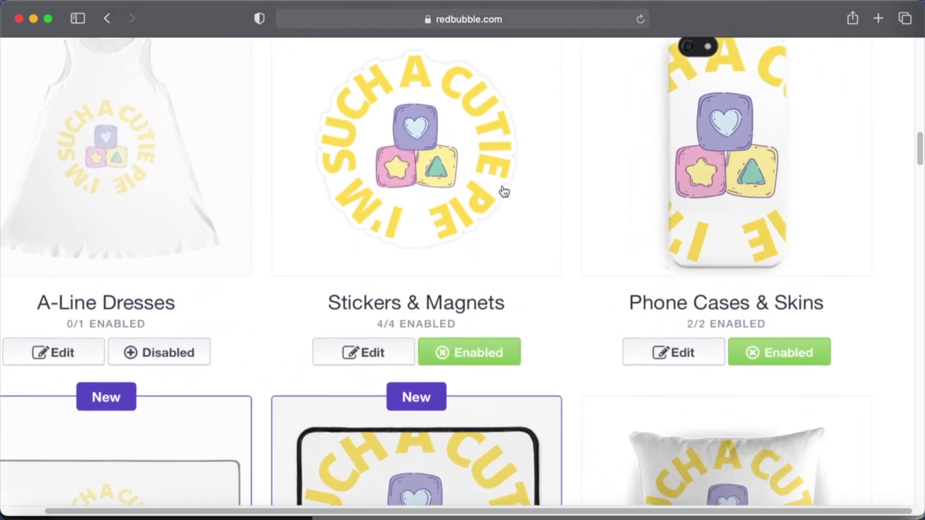
pyautogui.scroll(3, 501, 191)
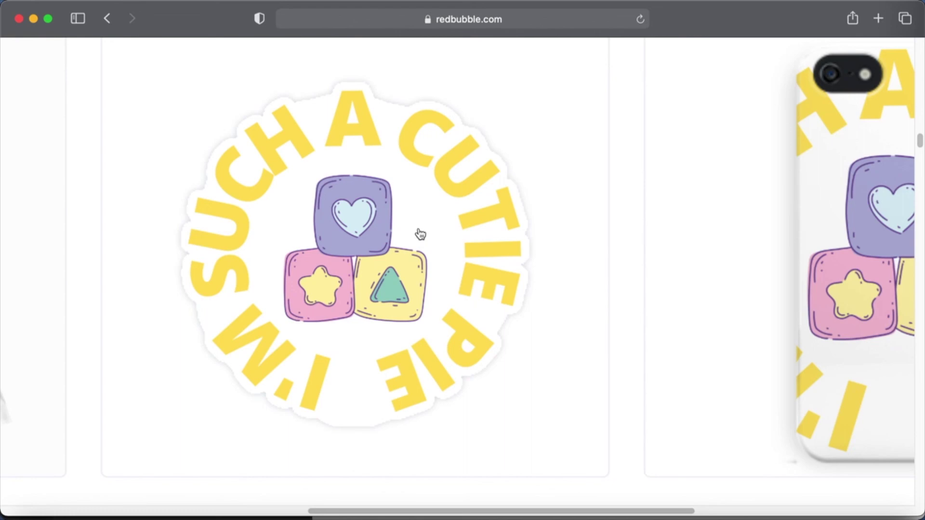
pyautogui.scroll(-5, 420, 234)
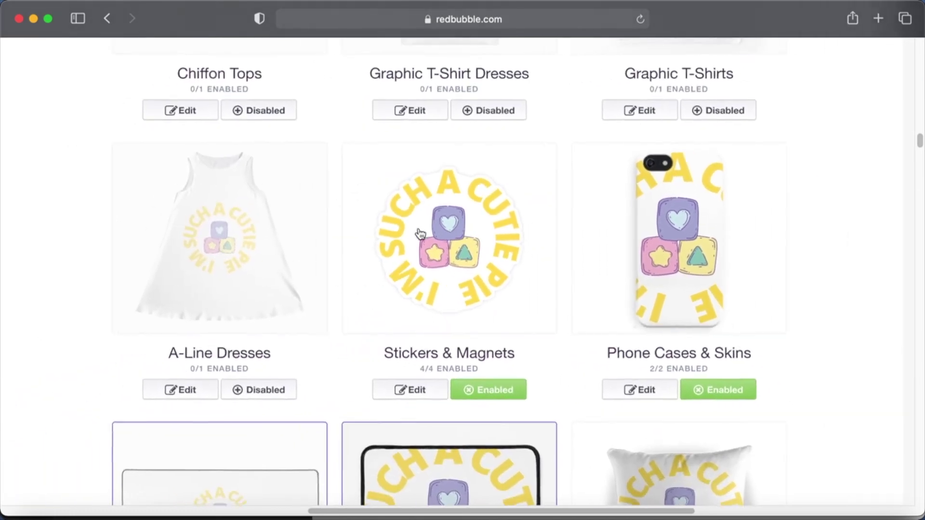